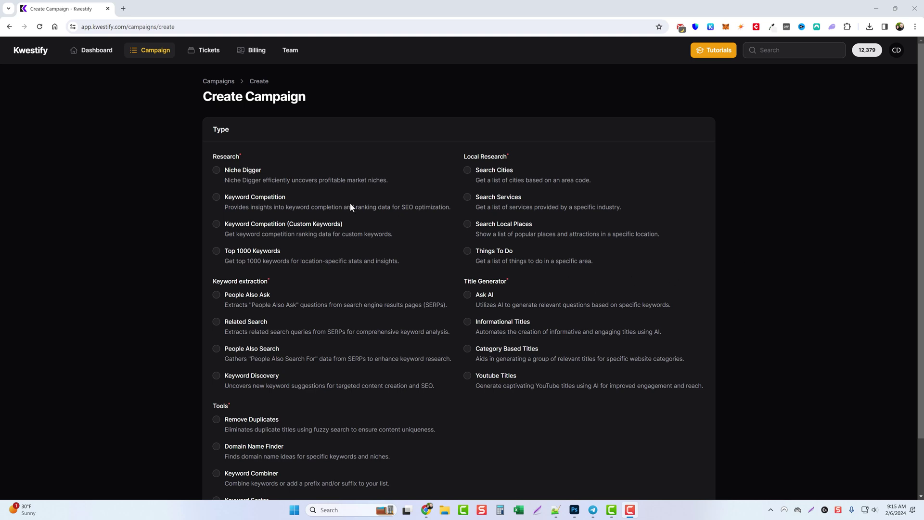
Step: Scroll through the campaign types and look over the Local Research category
scroll(351, 207, "down", 2)
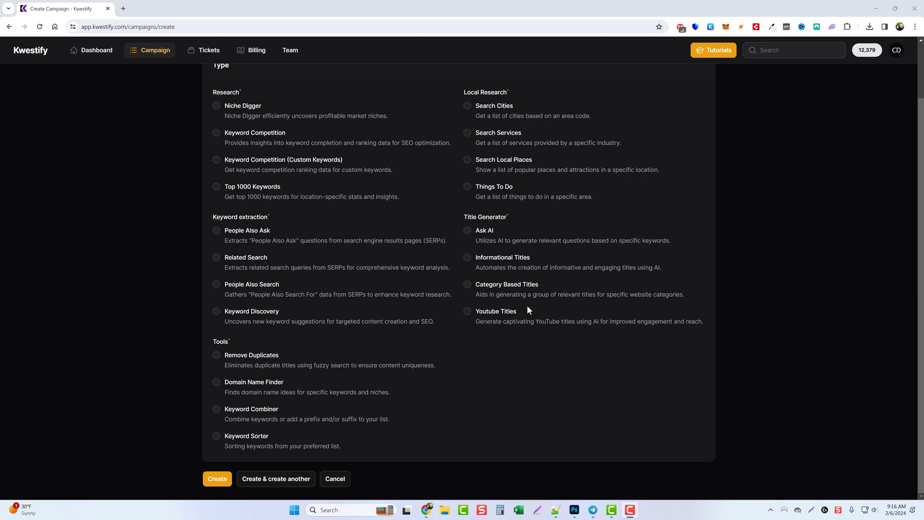
scroll(663, 264, "up", 2)
left_click_drag(464, 157, 484, 158)
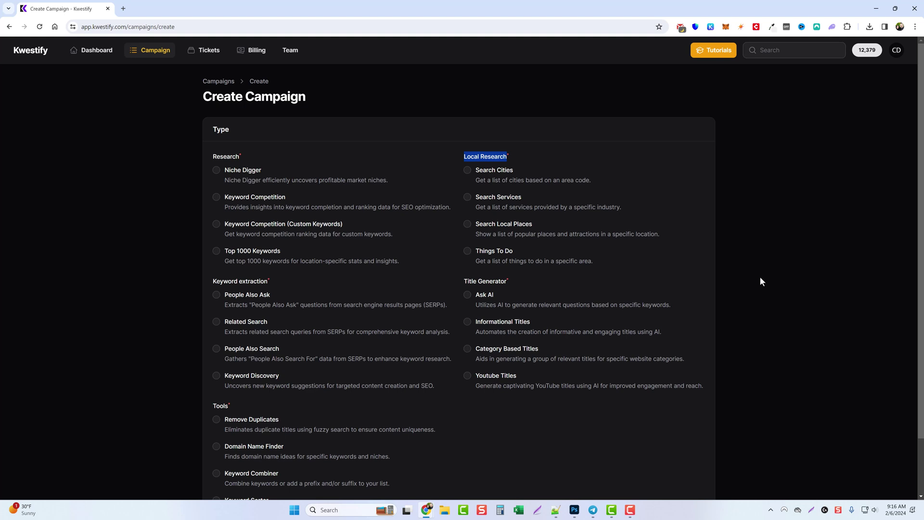
left_click(806, 219)
Step: Create a Search Cities campaign named 'Cleveland' with zip code 44101
left_click(469, 169)
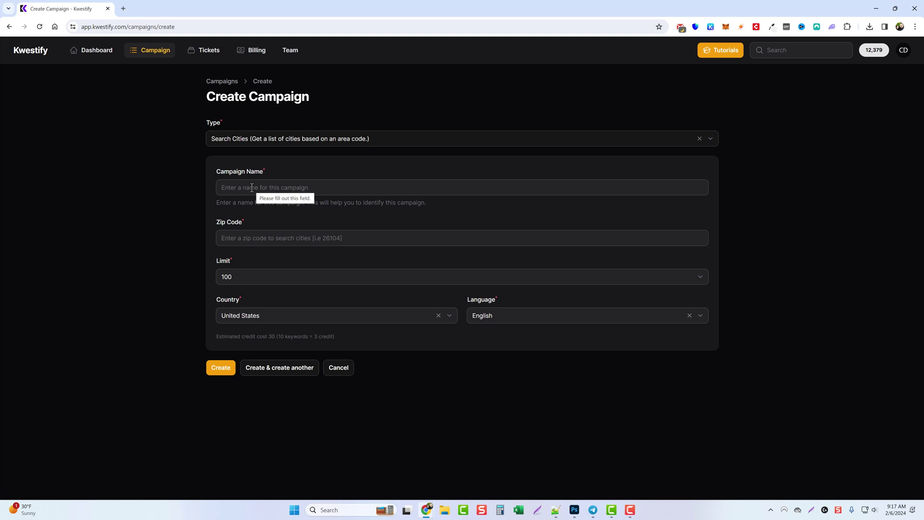
left_click(251, 187)
type("Cleveland")
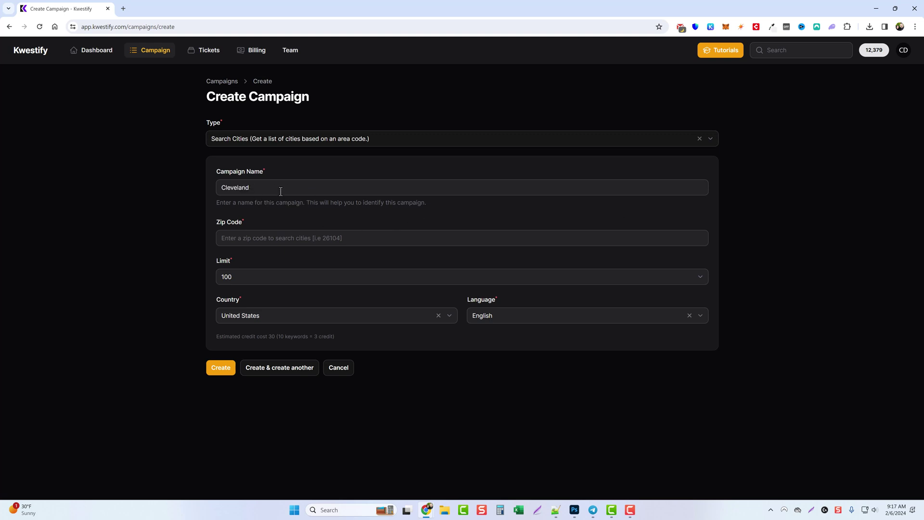
left_click(255, 236)
type("44101")
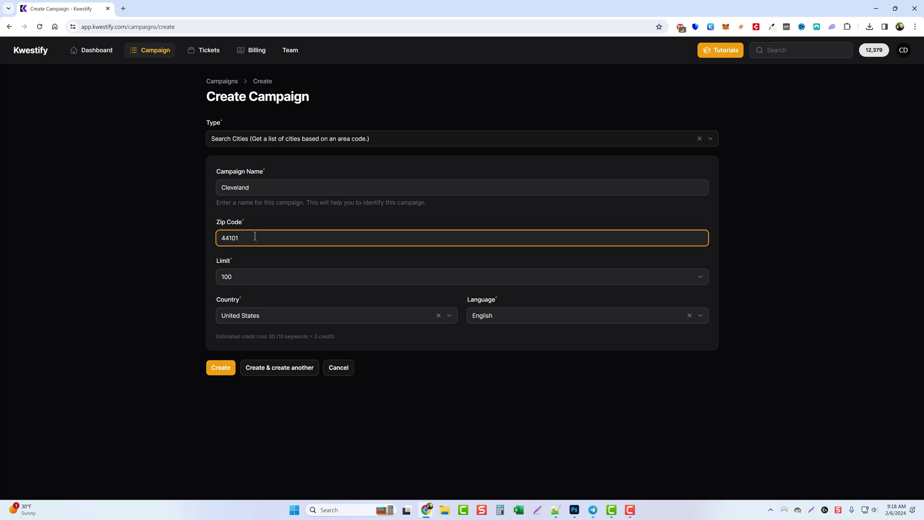
left_click(189, 246)
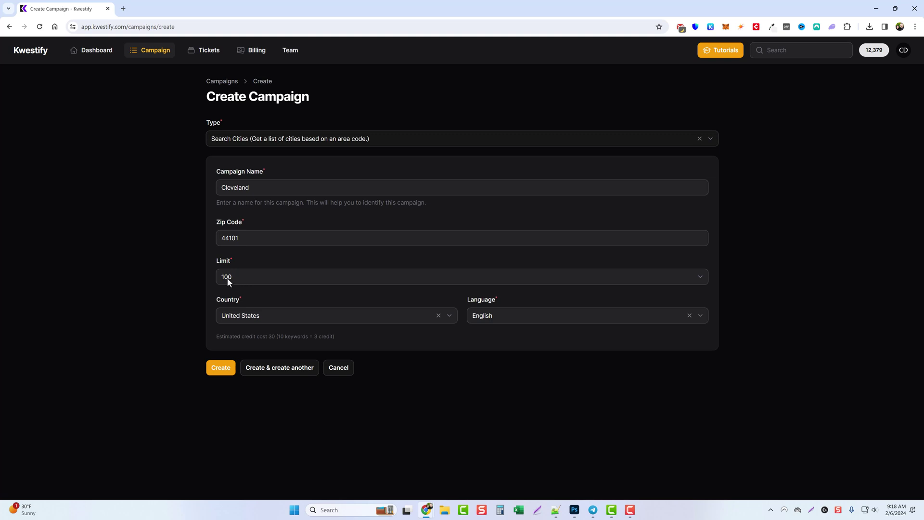
left_click(222, 369)
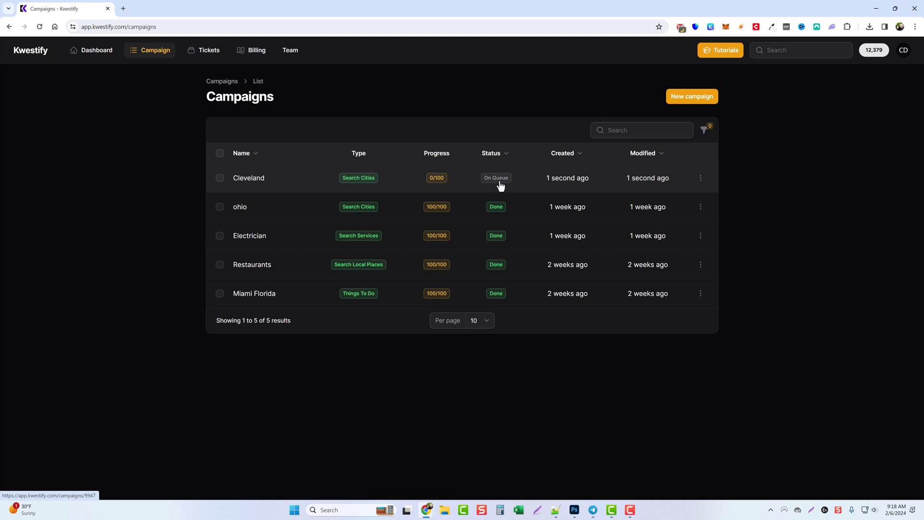
Step: Create a new Search Services campaign 'Plumbers' with service provider 'plumber'
left_click(691, 99)
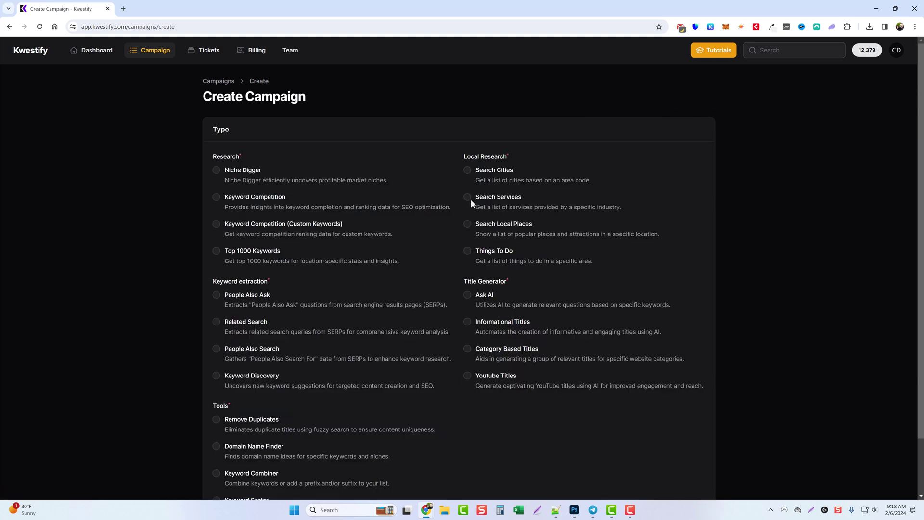
left_click(467, 197)
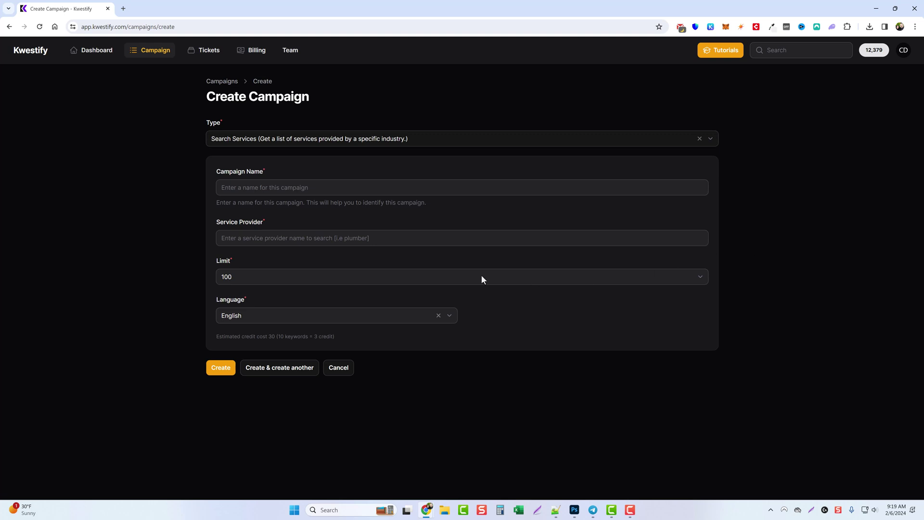
left_click(257, 188)
type("Plumbers")
left_click(269, 240)
type("plumber")
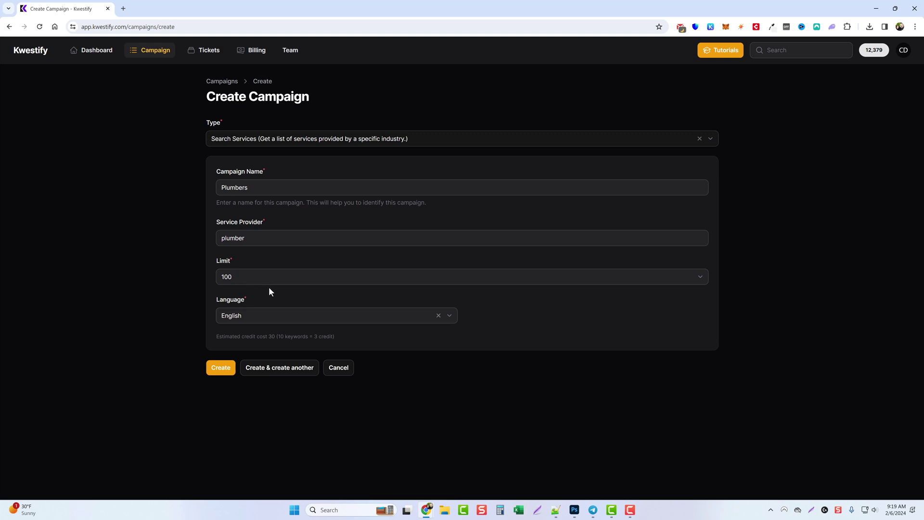
left_click(221, 369)
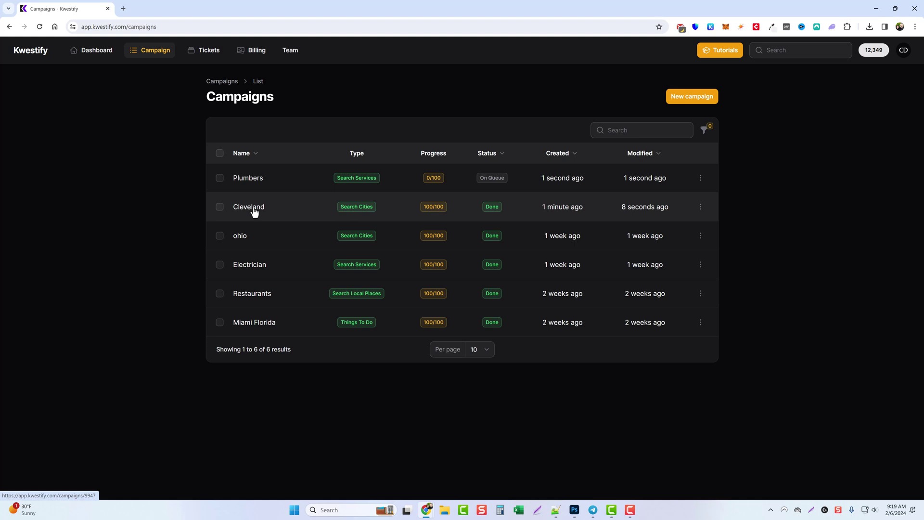
Step: Scroll through the Cleveland campaign's city entries
scroll(166, 311, "down", 5)
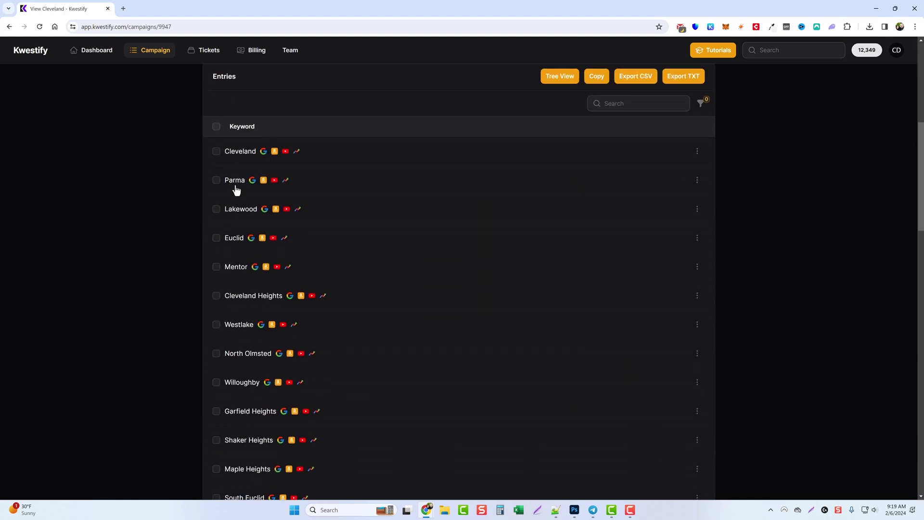
scroll(242, 269, "down", 3)
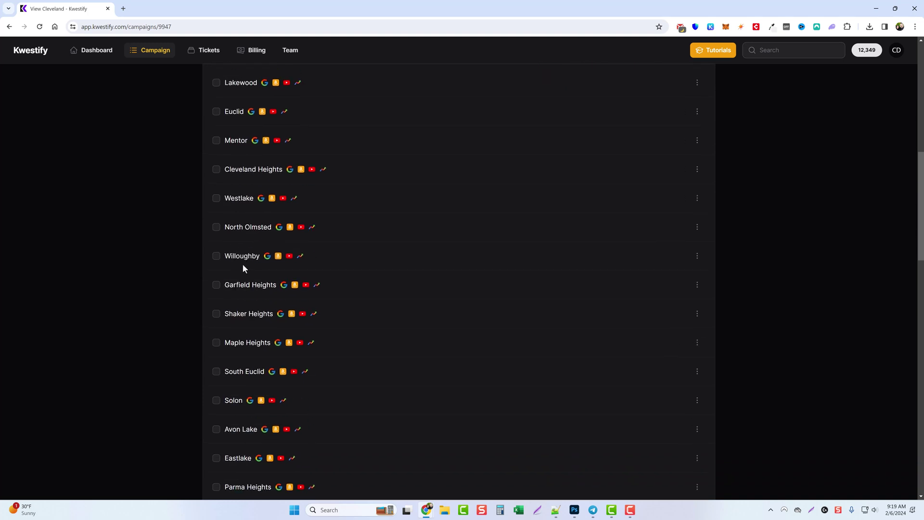
scroll(242, 266, "down", 6)
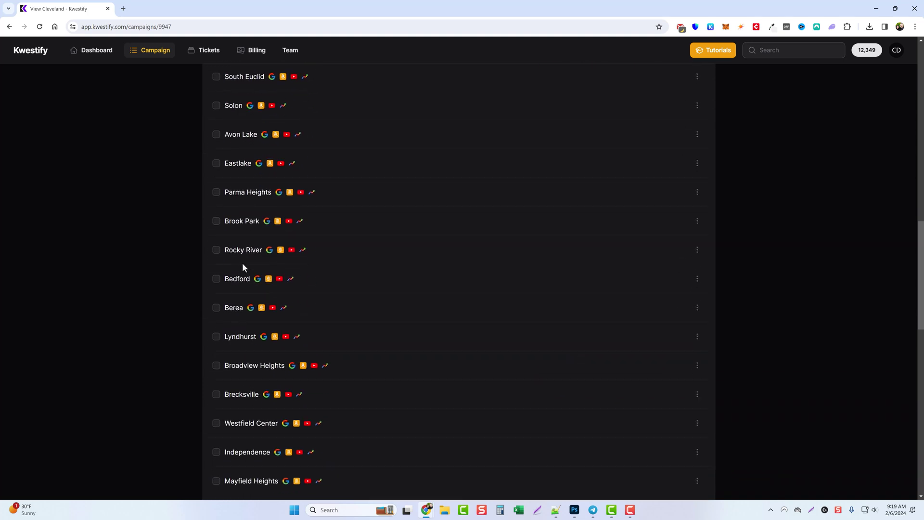
scroll(243, 267, "down", 6)
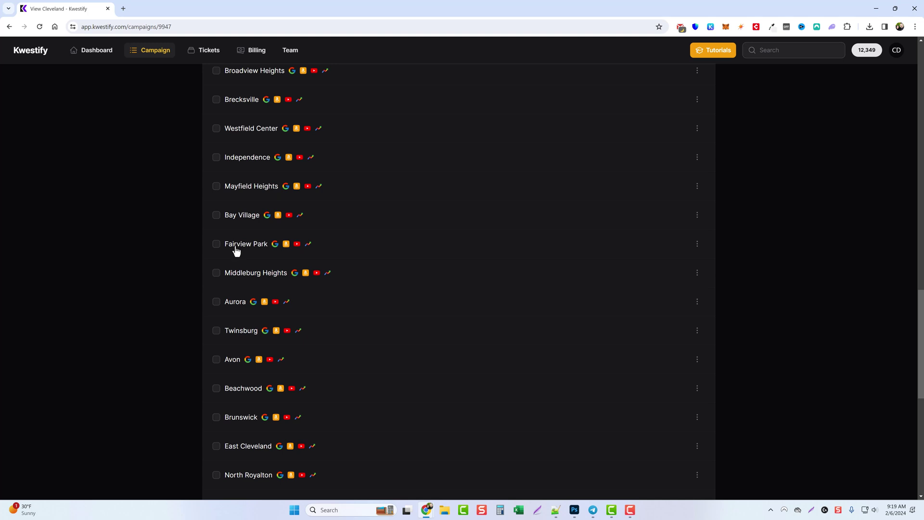
scroll(236, 251, "up", 15)
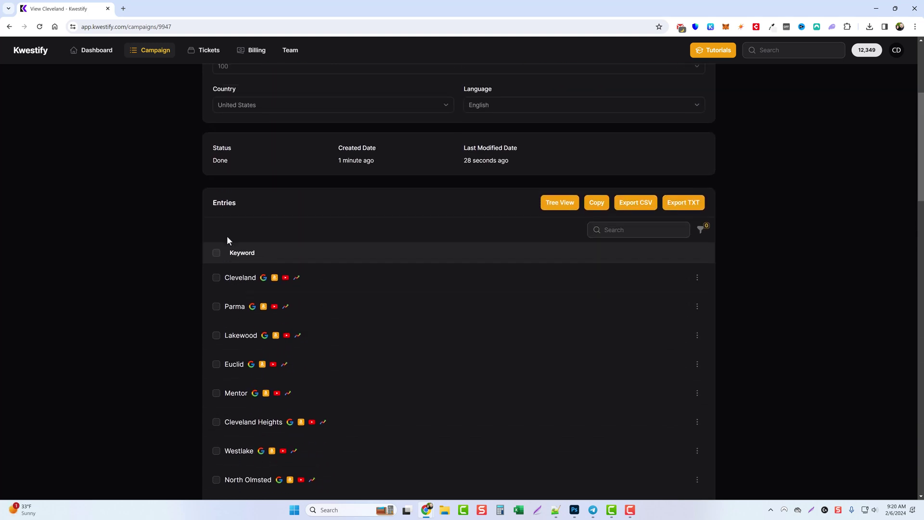
Step: Tick Parma and Cleveland, then select all city entries and copy them
left_click(216, 306)
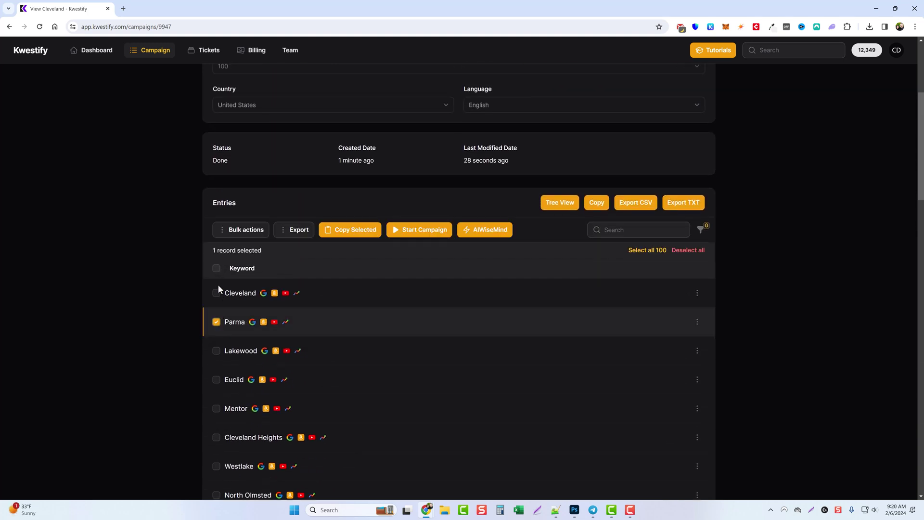
left_click(216, 293)
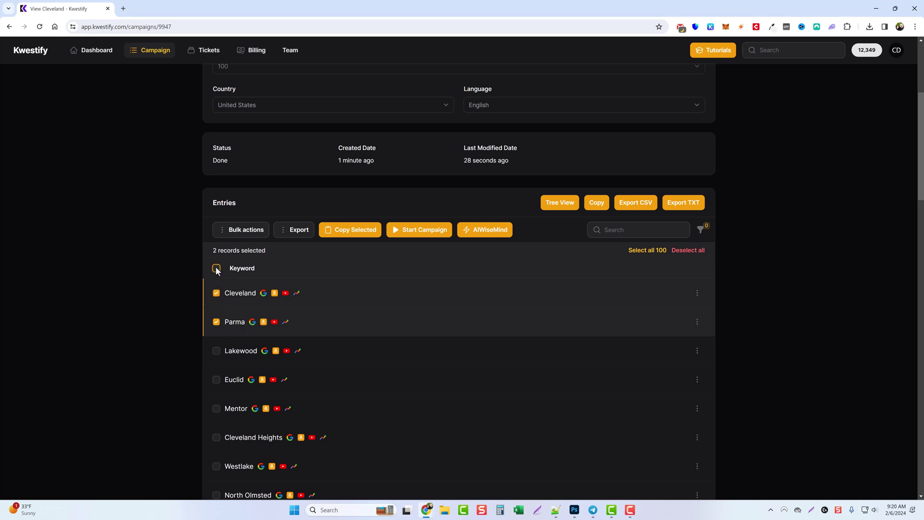
left_click(216, 268)
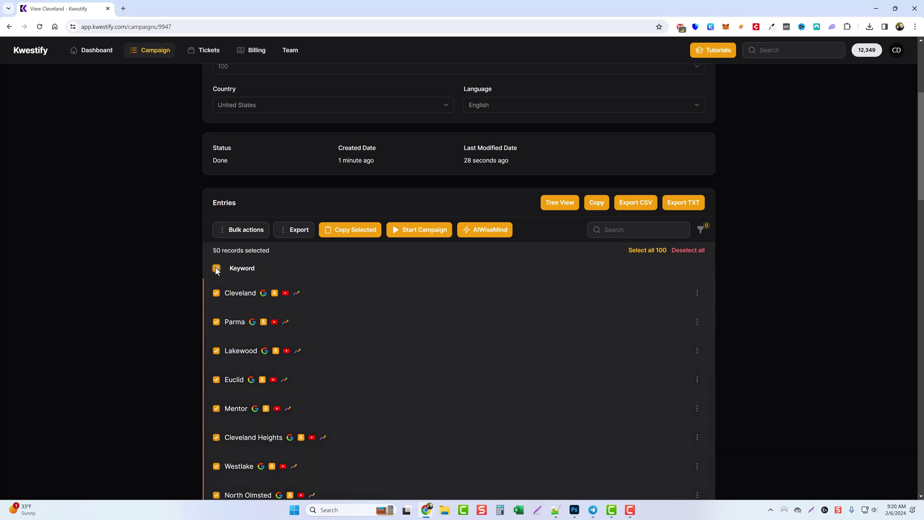
left_click(348, 237)
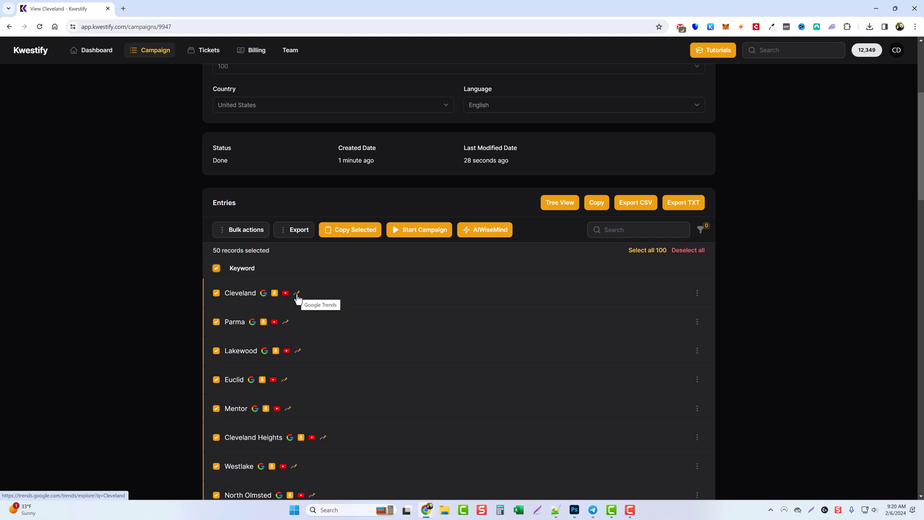
Step: Open the Plumbers campaign, scroll through all its plumbing service entries, then navigate back
key("alt+Left")
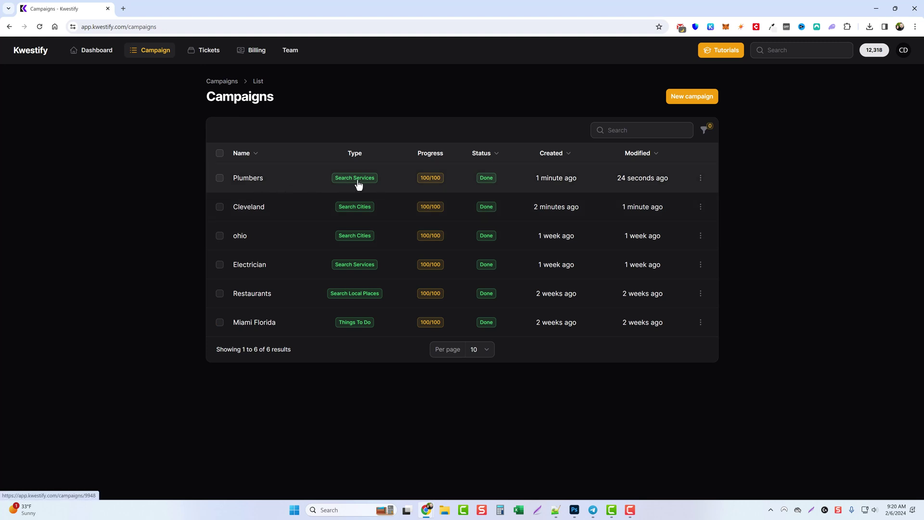
left_click(247, 179)
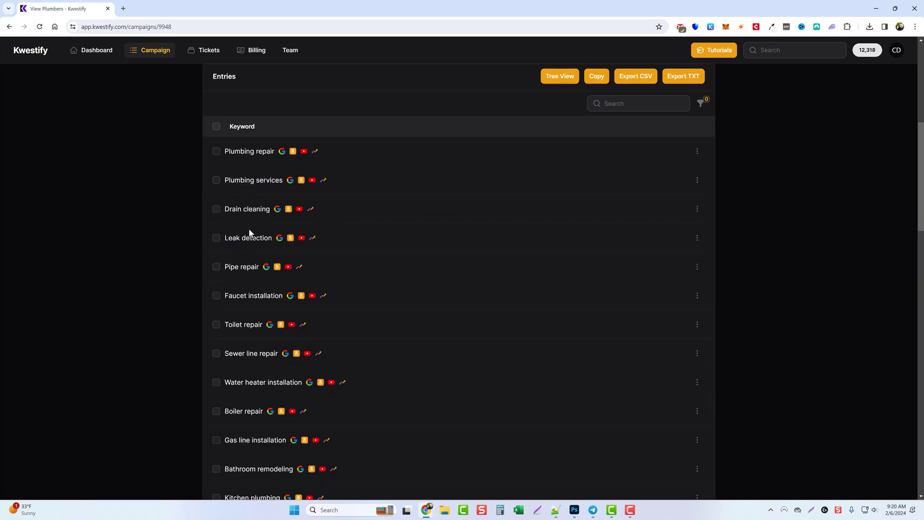
scroll(248, 241, "down", 3)
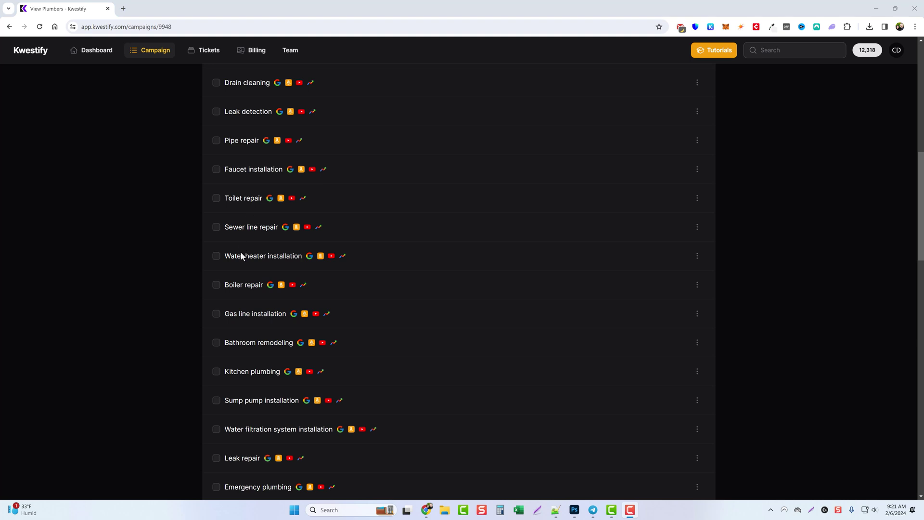
scroll(261, 247, "down", 1)
scroll(264, 241, "down", 2)
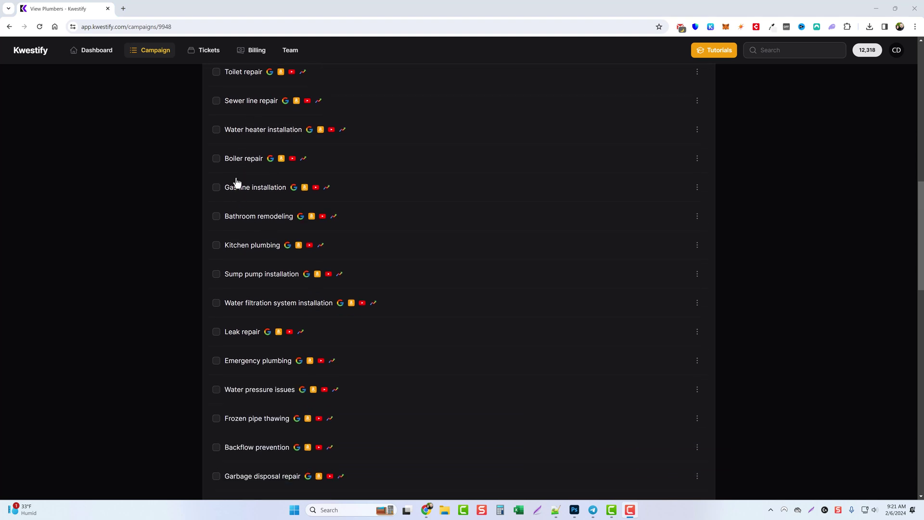
scroll(245, 205, "down", 2)
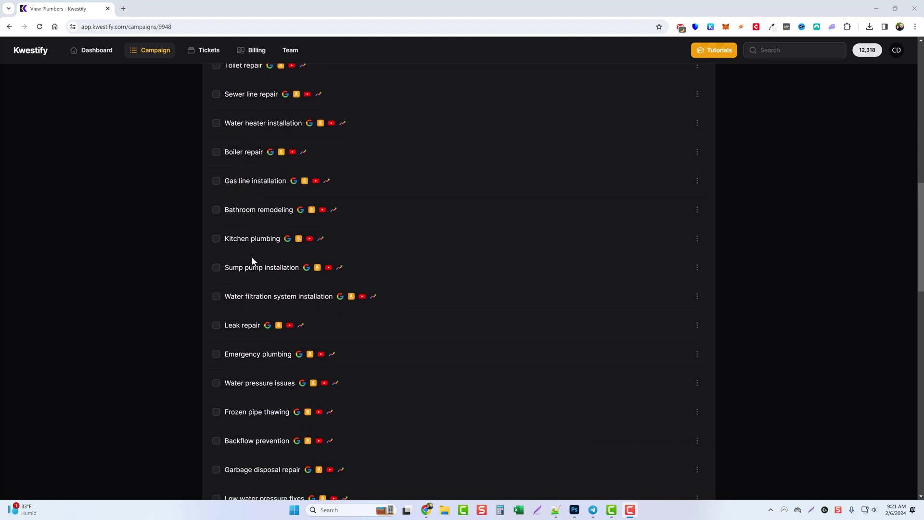
scroll(255, 256, "down", 7)
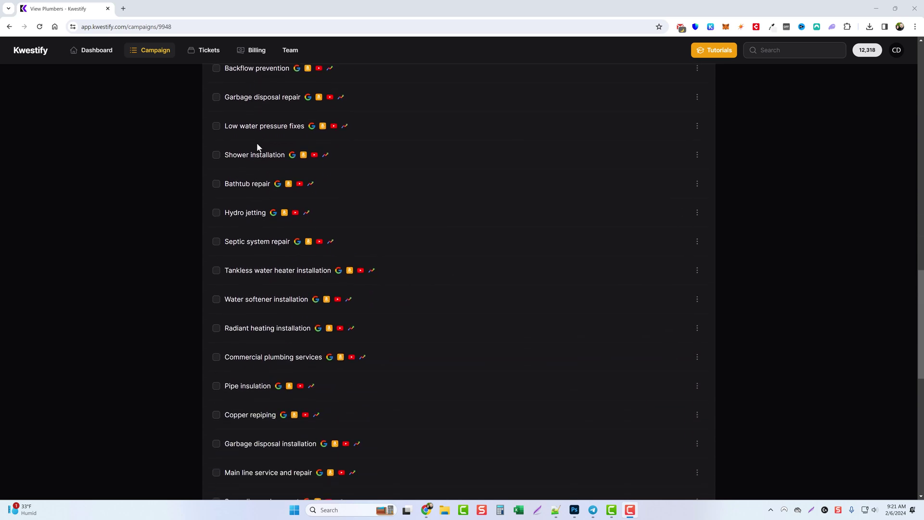
scroll(254, 221, "down", 2)
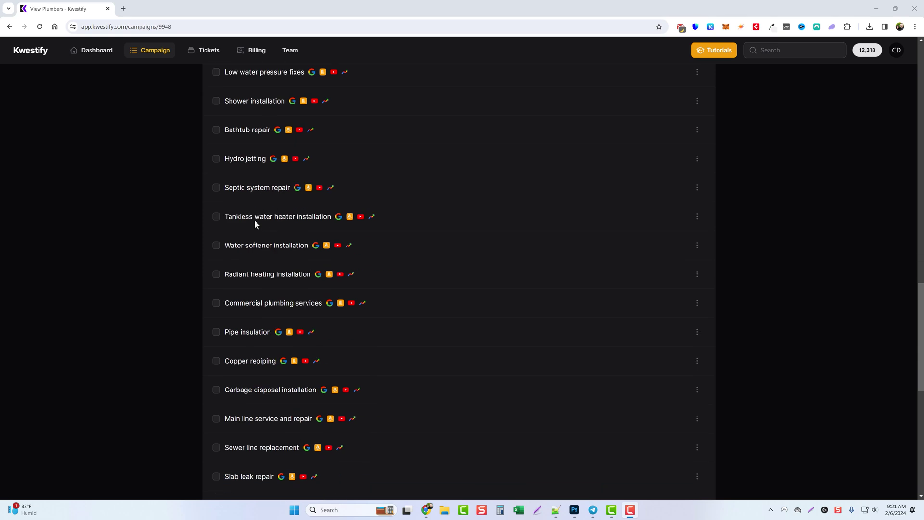
scroll(252, 245, "down", 2)
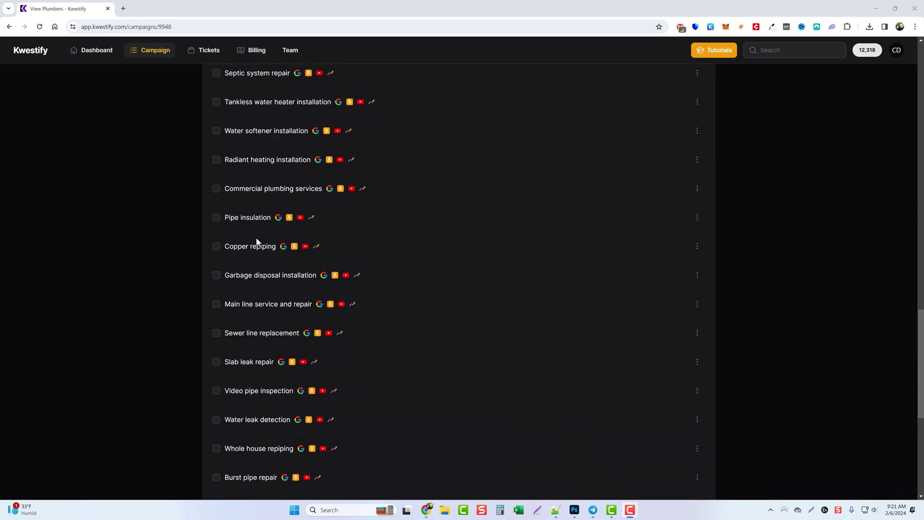
scroll(259, 240, "down", 2)
scroll(247, 265, "down", 2)
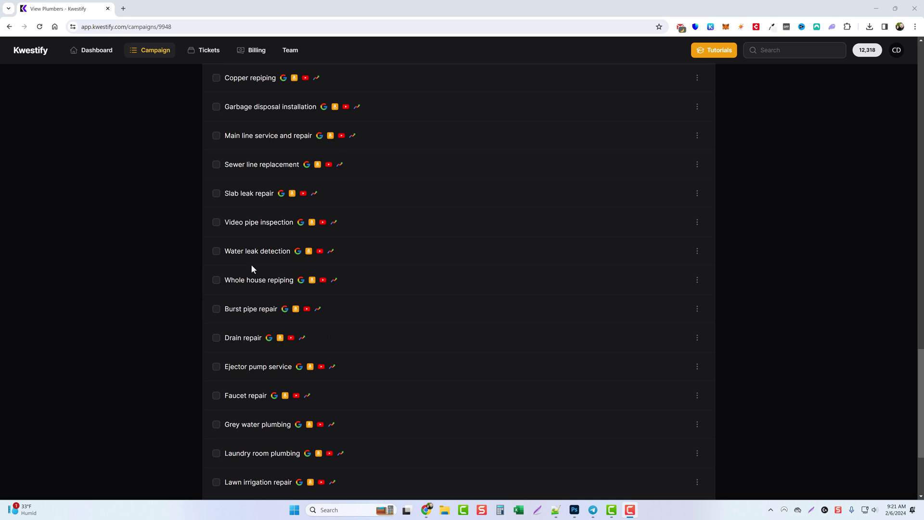
scroll(250, 263, "down", 2)
scroll(251, 257, "down", 2)
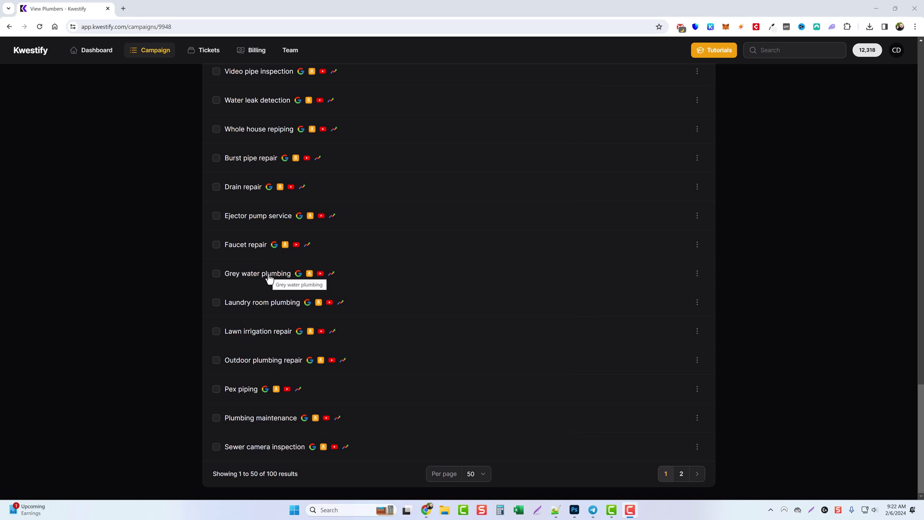
key("alt+Left")
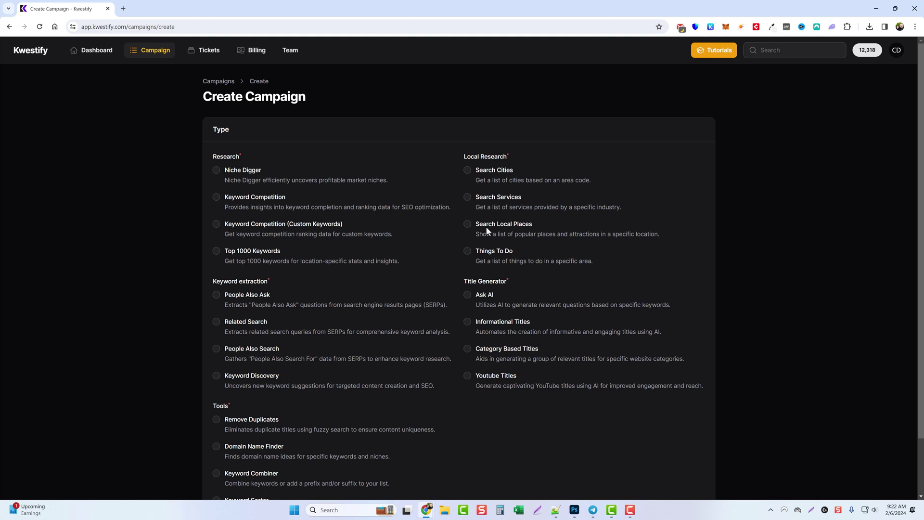
Step: Create a Search Local Places campaign named 'Chicago'
left_click(468, 224)
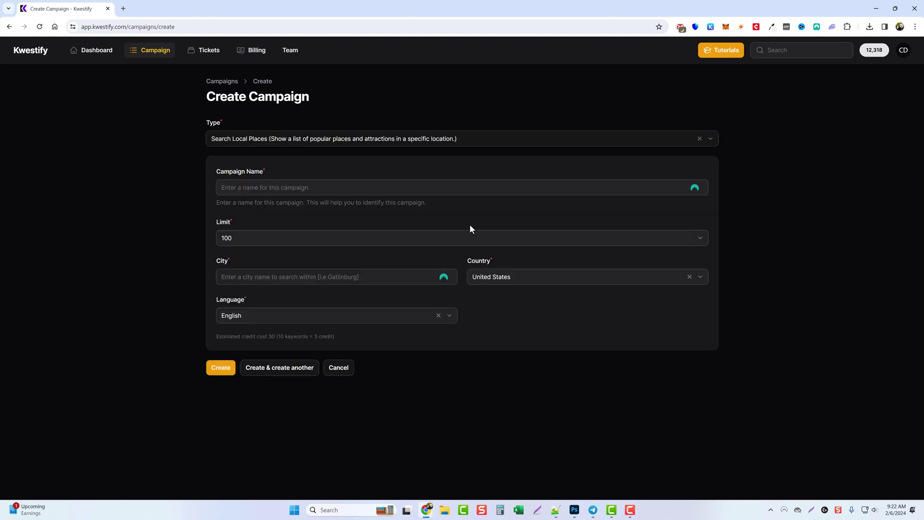
left_click(256, 191)
type("Chicago")
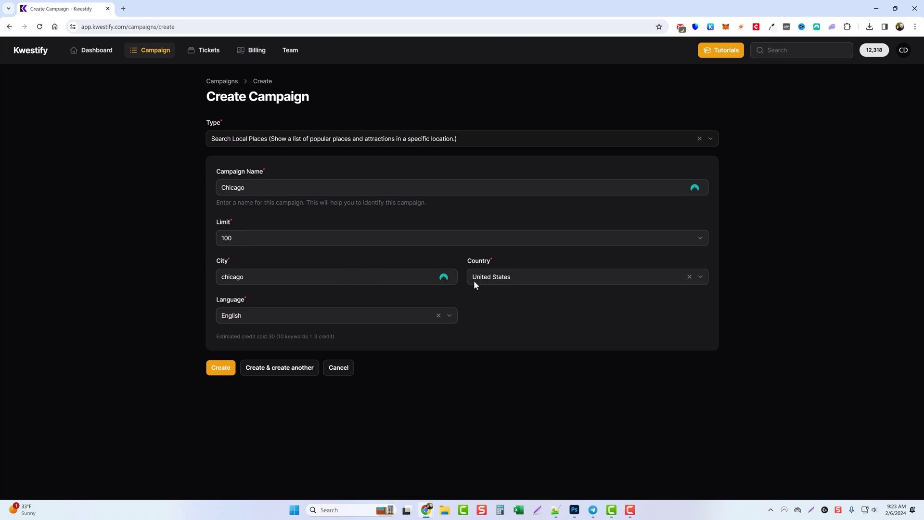
left_click(221, 368)
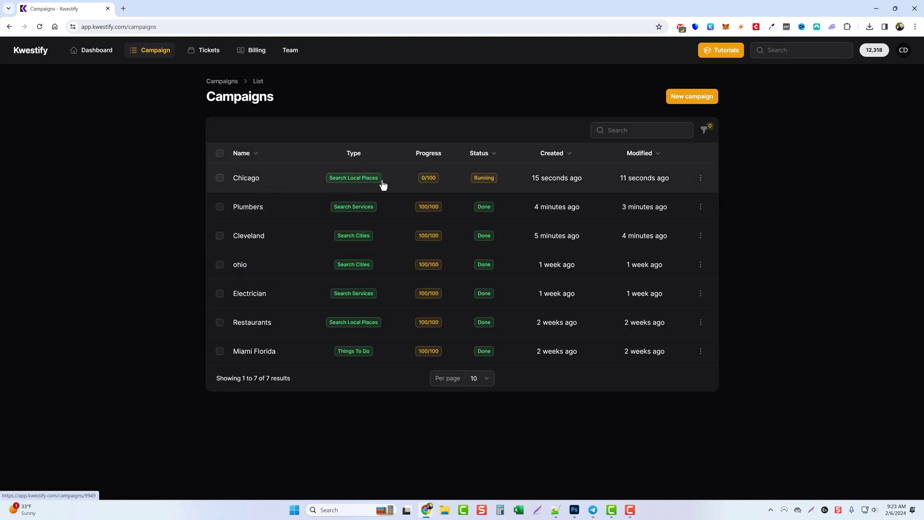
Step: Create a second new campaign of type Things To Do for Chicago
left_click(690, 98)
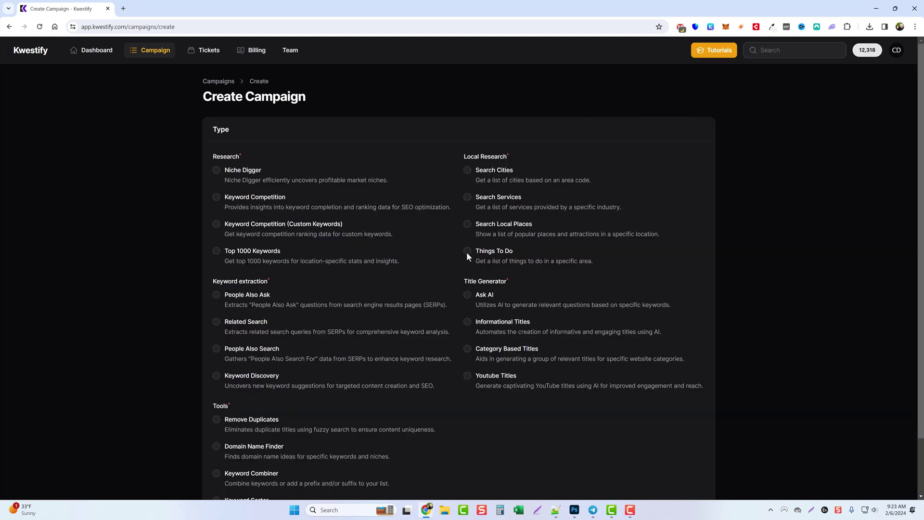
left_click(467, 251)
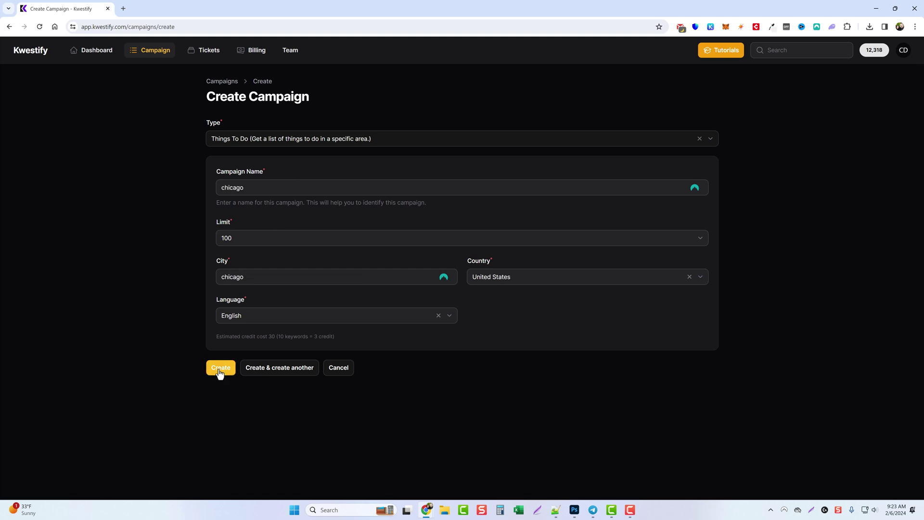
left_click(220, 369)
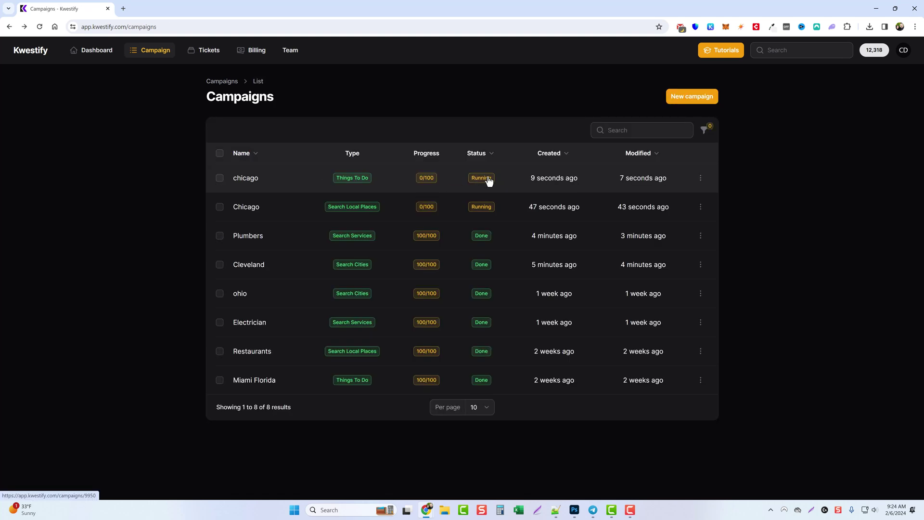
Step: Start a new campaign and scroll through the full list of campaign types
left_click(689, 99)
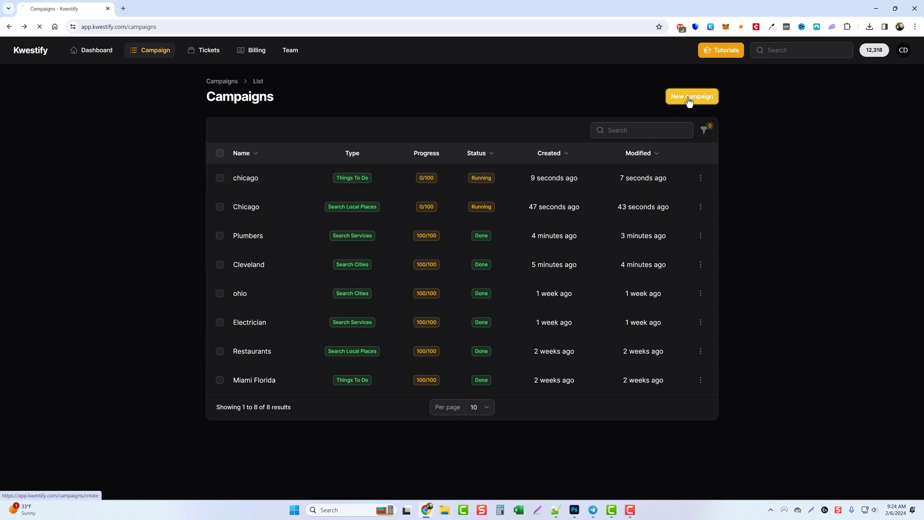
scroll(319, 257, "down", 1)
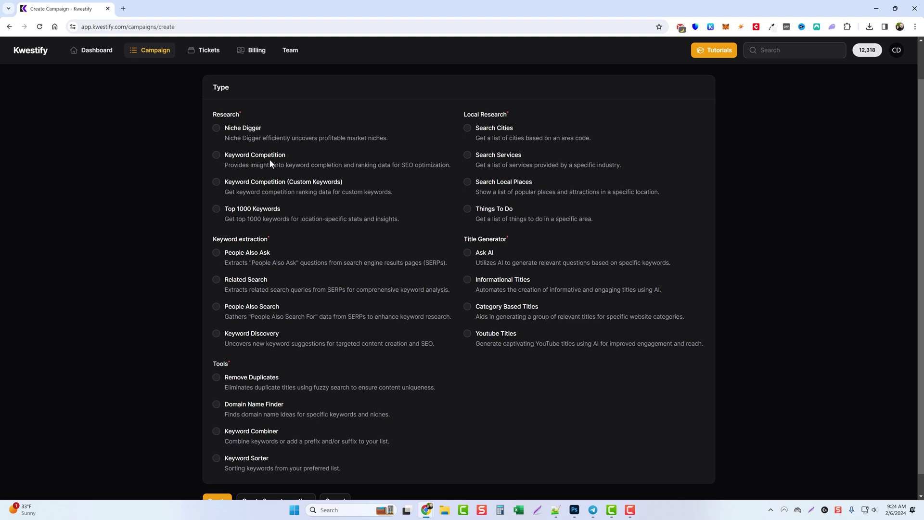
scroll(279, 233, "down", 1)
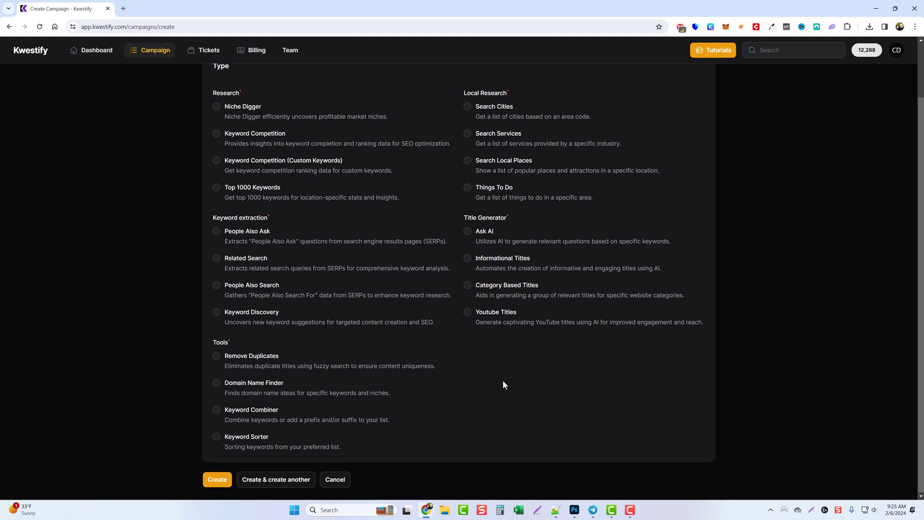
scroll(502, 380, "up", 2)
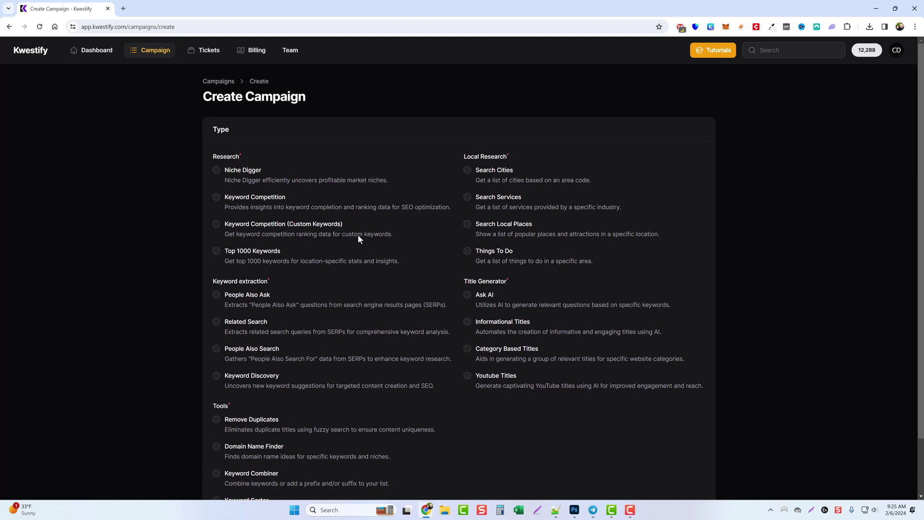
Step: Open the Chicago Search Local Places results, scroll entries like Navy Pier, then return to Campaigns
left_click(154, 54)
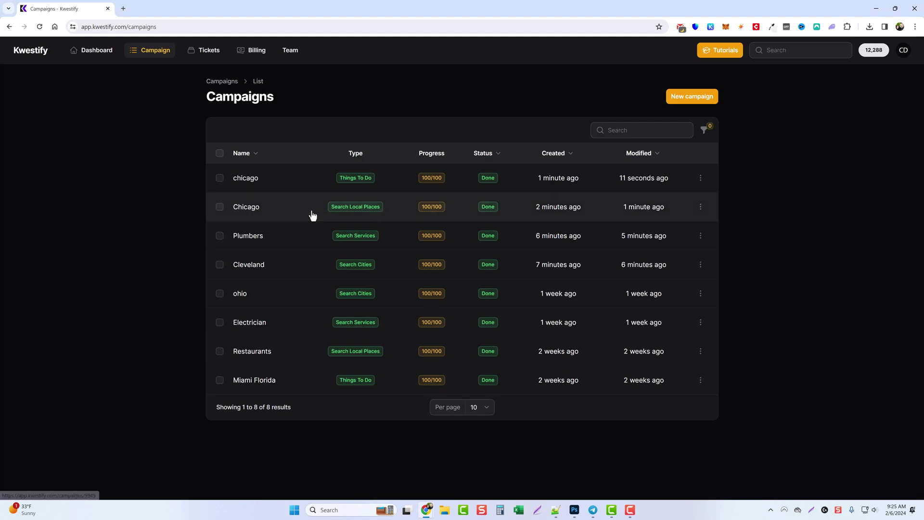
left_click(248, 208)
scroll(165, 311, "down", 5)
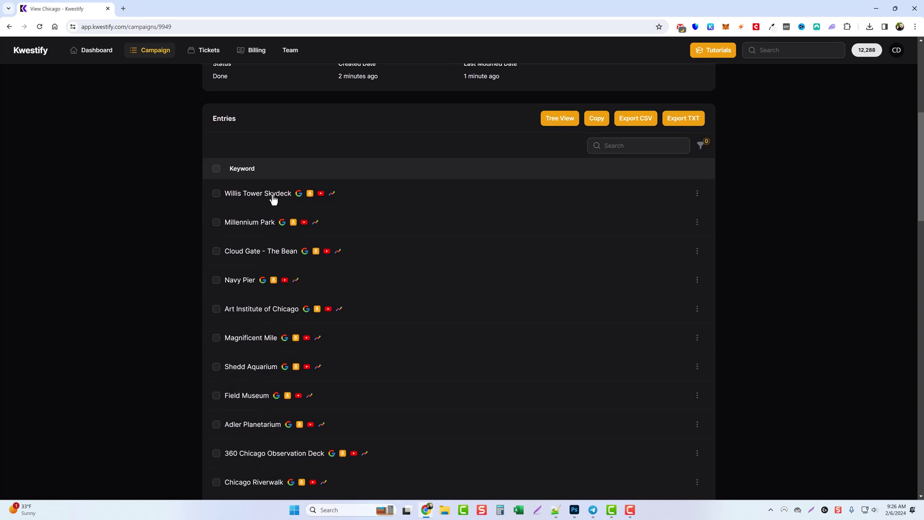
scroll(260, 318, "down", 4)
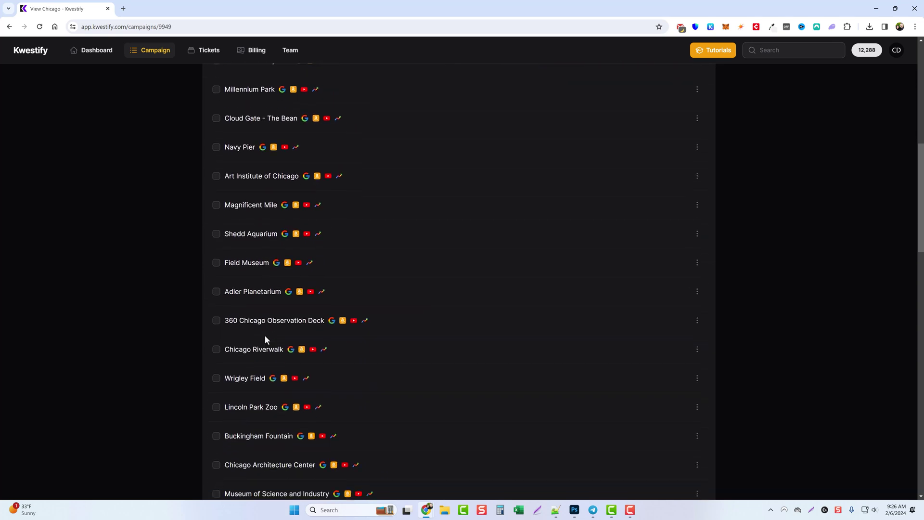
scroll(353, 322, "down", 3)
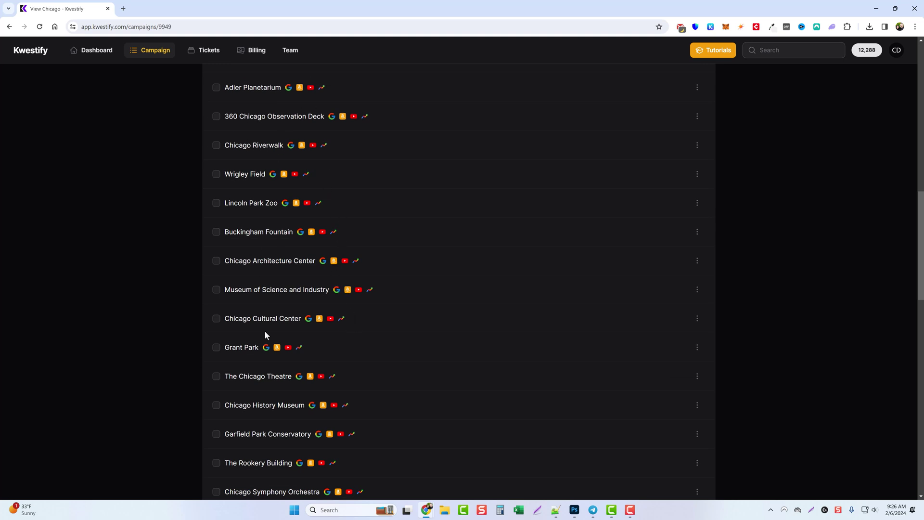
scroll(264, 330, "down", 5)
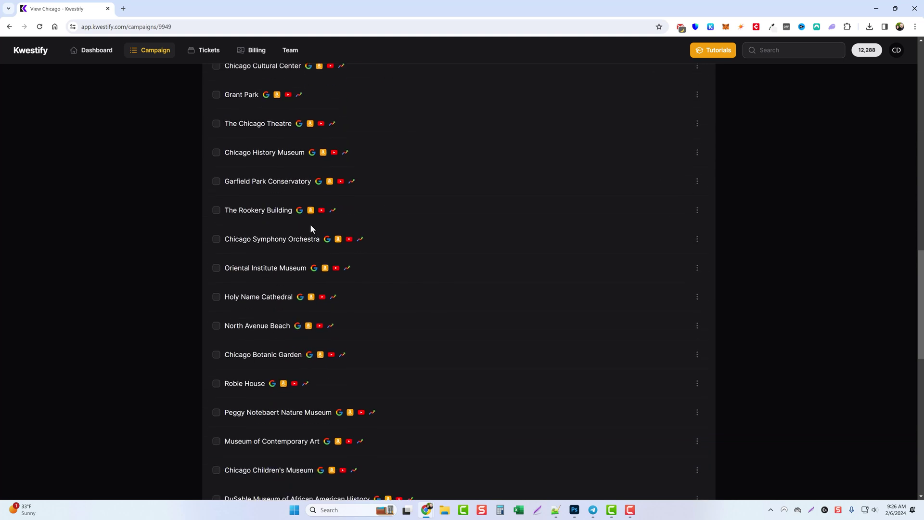
scroll(308, 219, "down", 2)
scroll(315, 296, "up", 2)
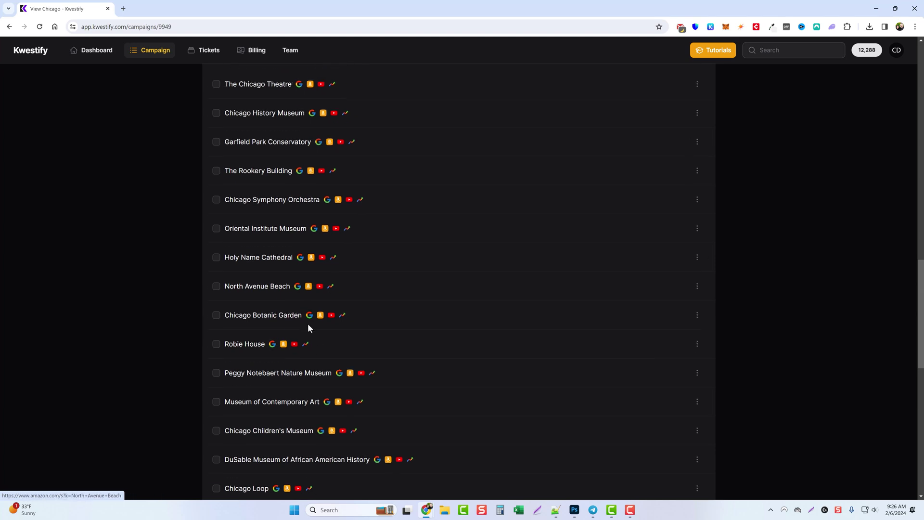
scroll(310, 317, "up", 15)
left_click(151, 57)
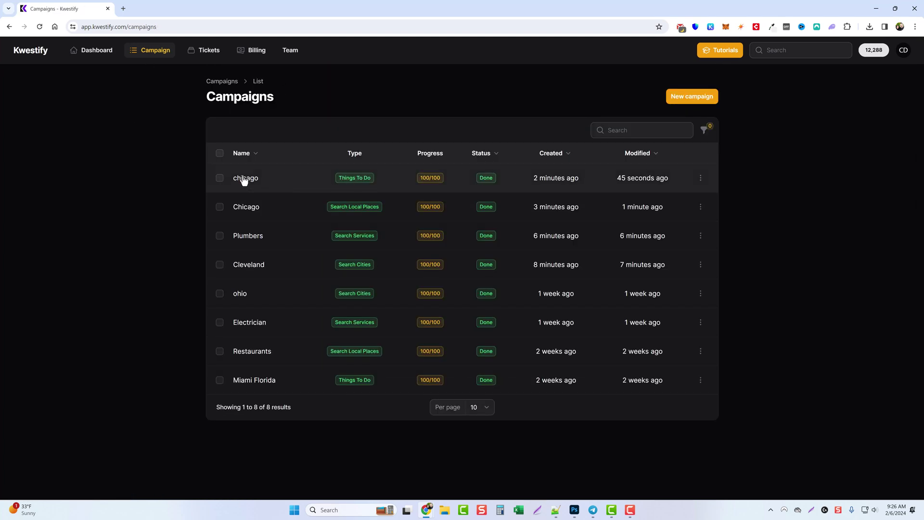
Step: Open the chicago Things To Do campaign and scroll through activities like Shedd Aquarium
left_click(244, 180)
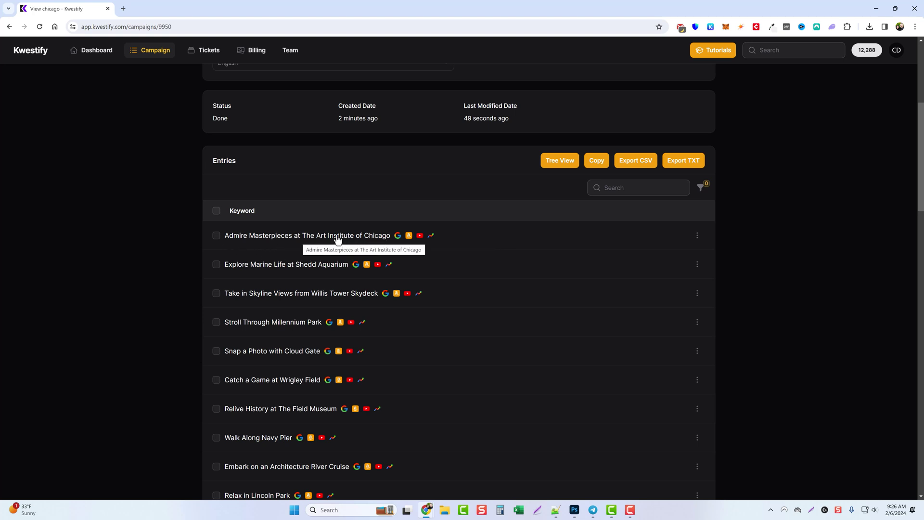
scroll(308, 291, "down", 2)
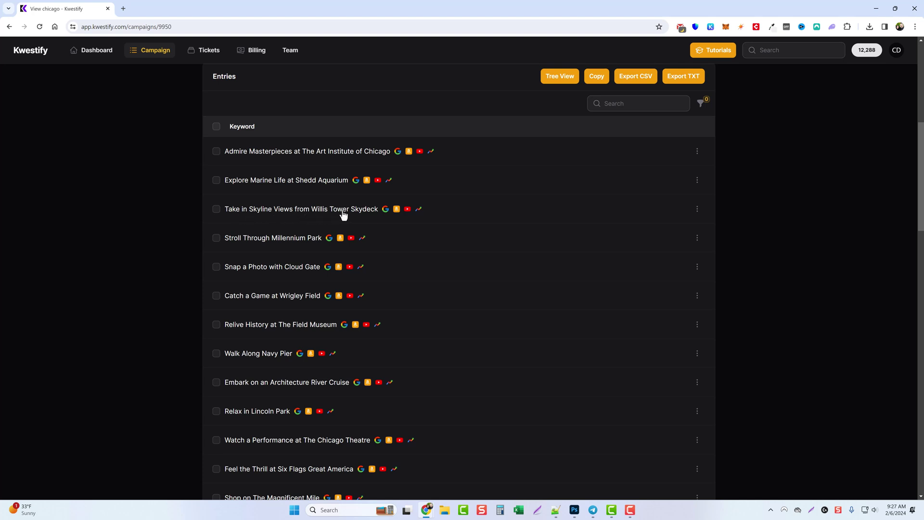
scroll(276, 185, "down", 1)
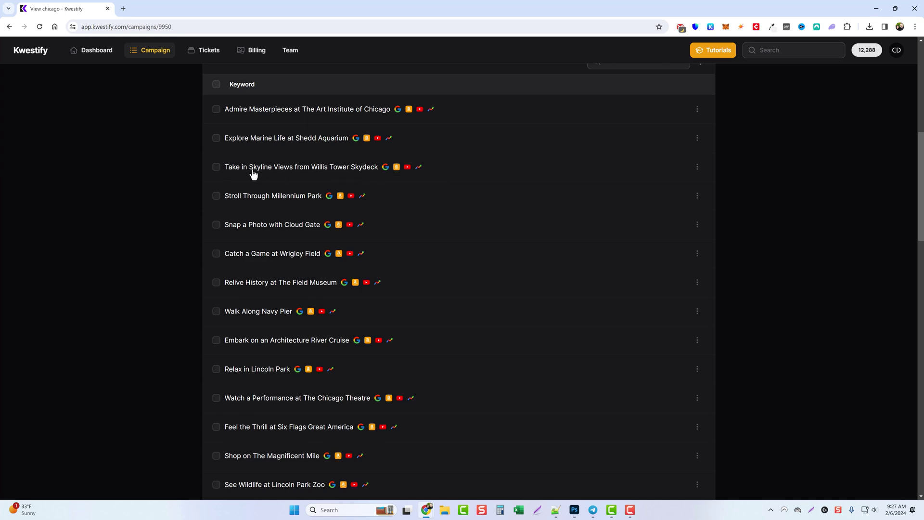
scroll(354, 228, "up", 4)
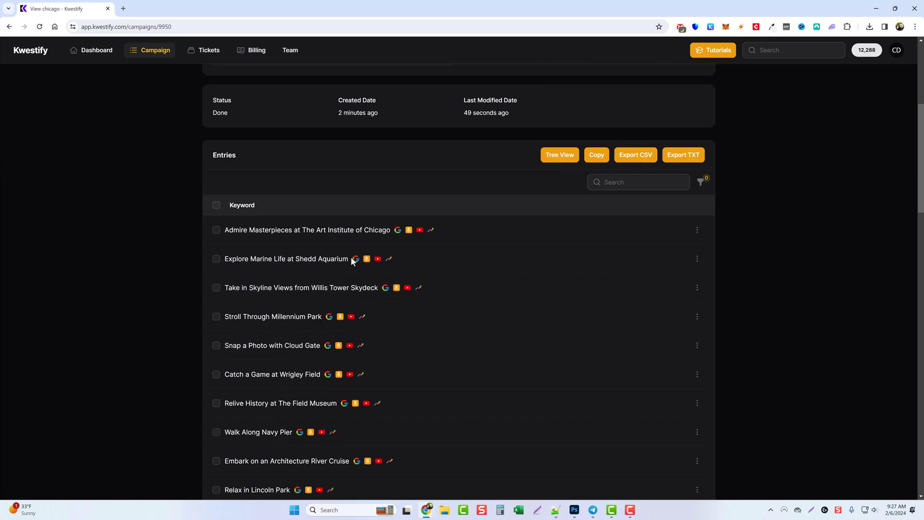
scroll(337, 262, "down", 2)
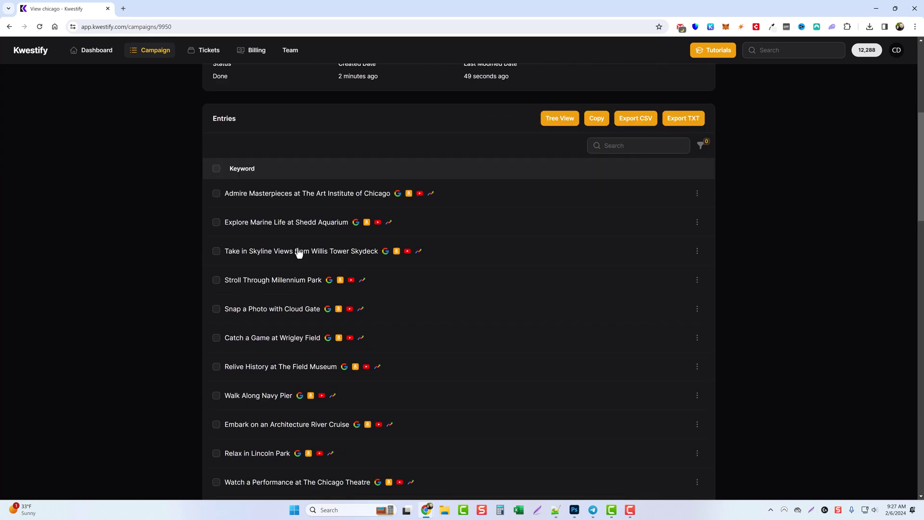
Step: Select all chicago activity keywords, scroll through them, and return to the campaigns list
left_click(216, 168)
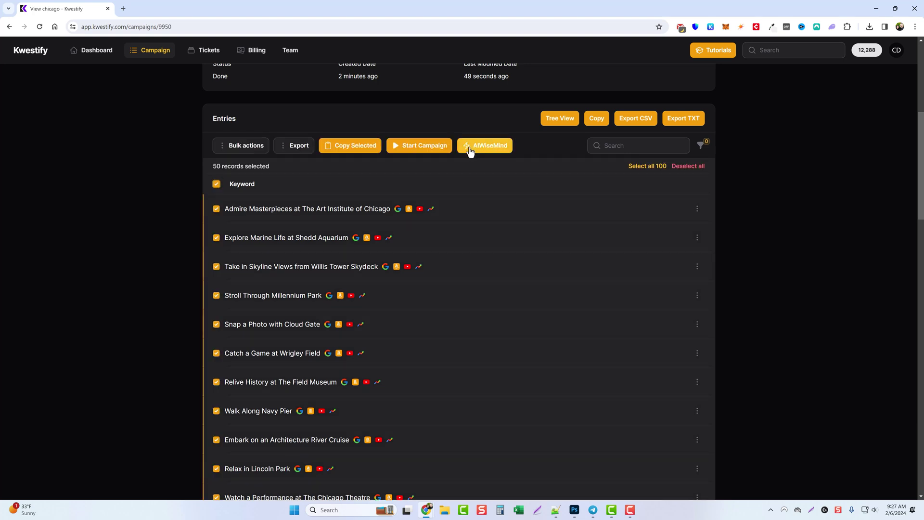
scroll(272, 219, "down", 10)
scroll(272, 217, "down", 10)
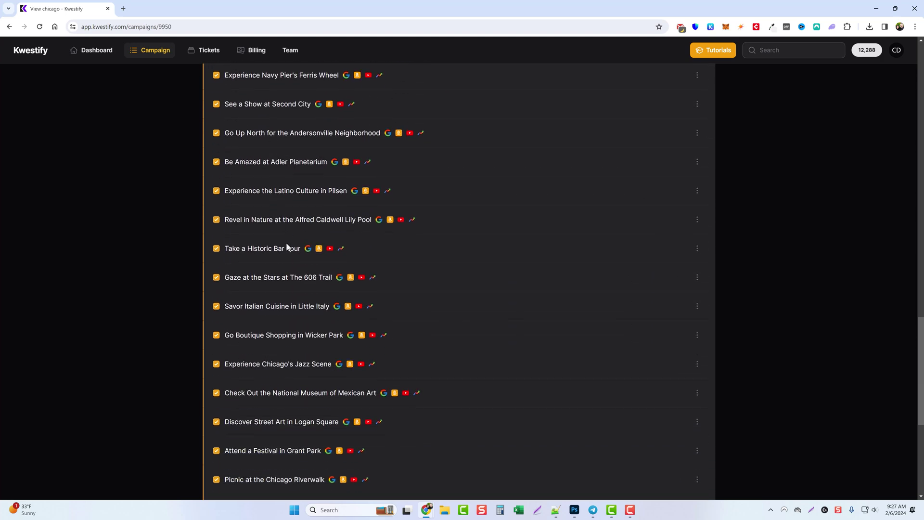
scroll(288, 256, "down", 5)
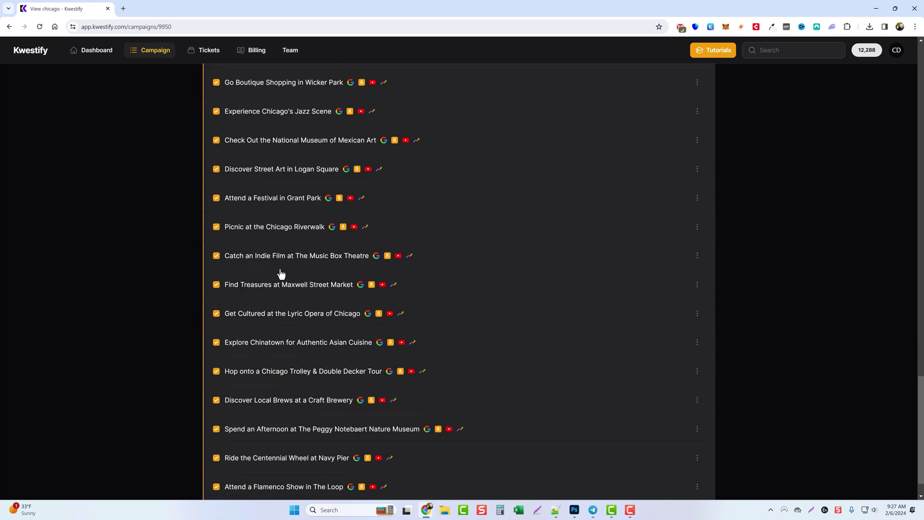
scroll(281, 272, "down", 2)
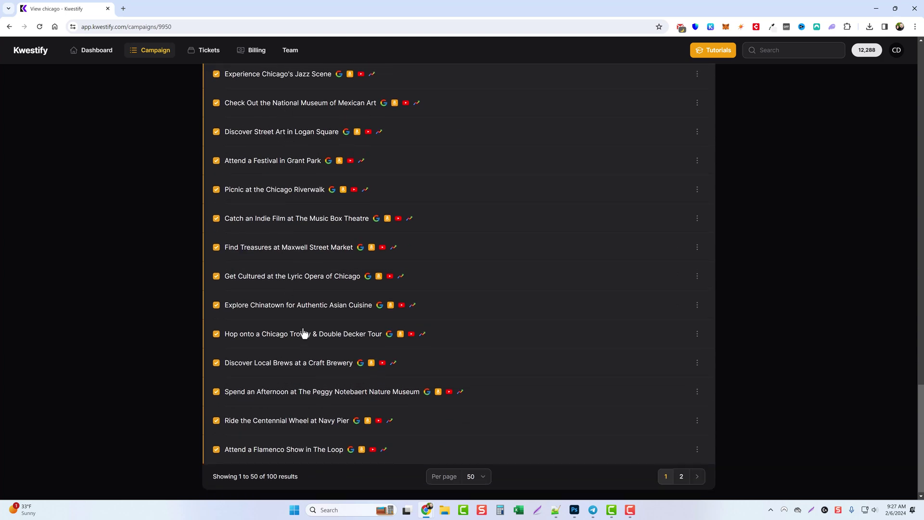
scroll(305, 332, "up", 18)
scroll(298, 309, "up", 7)
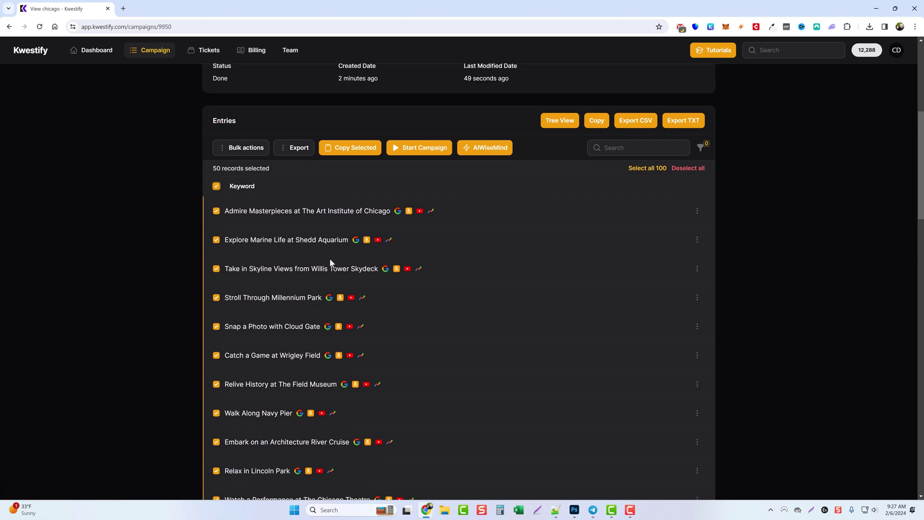
scroll(530, 243, "up", 6)
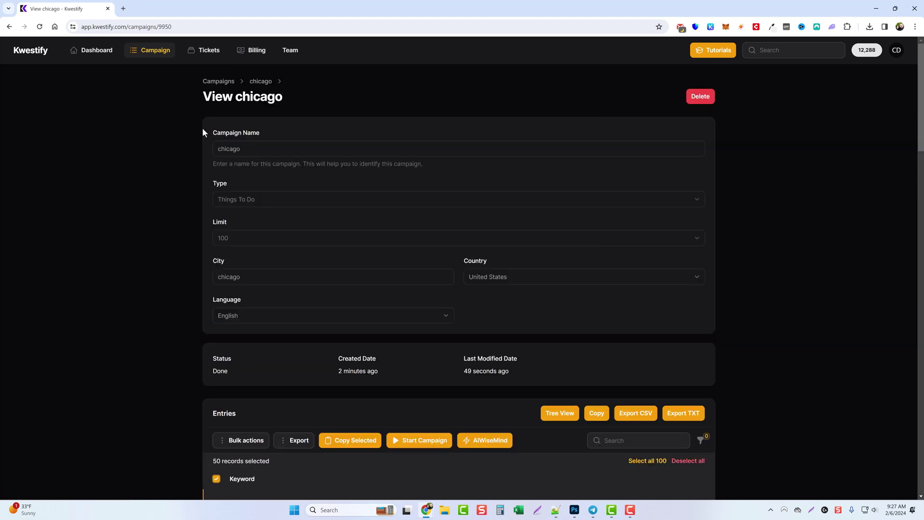
left_click(150, 50)
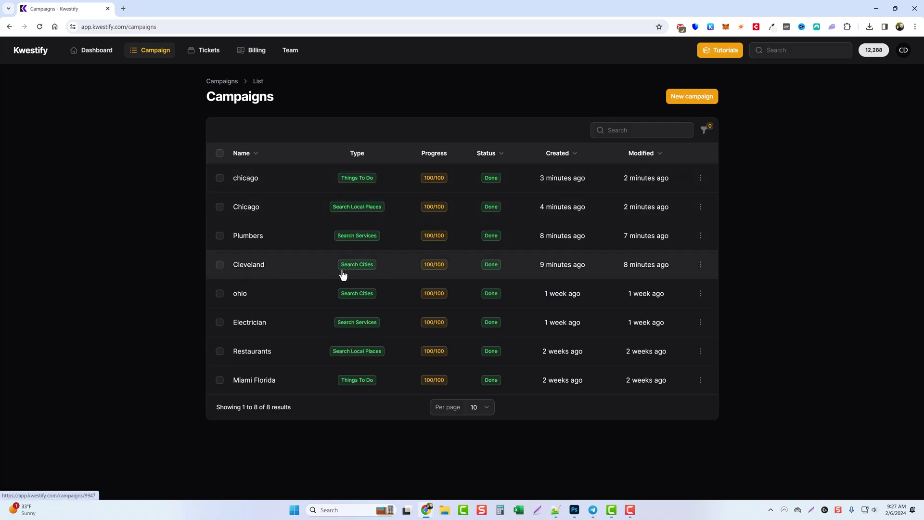
Step: Open Cleveland, select and copy all 50 city entries, then go back to Campaigns
left_click(251, 270)
scroll(276, 322, "down", 5)
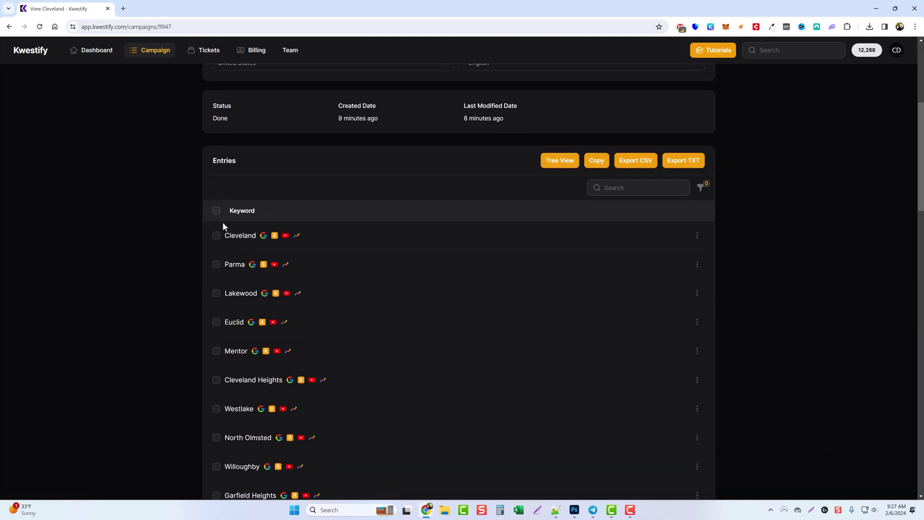
left_click(217, 212)
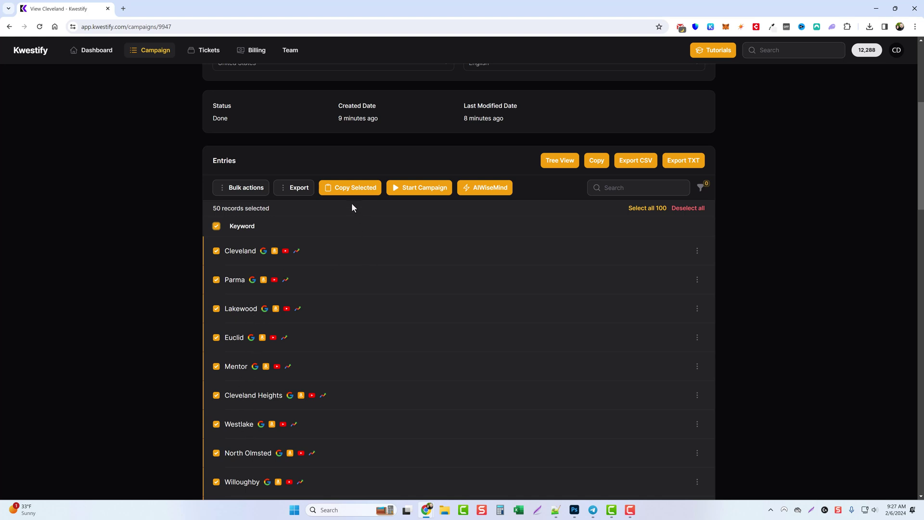
left_click(345, 189)
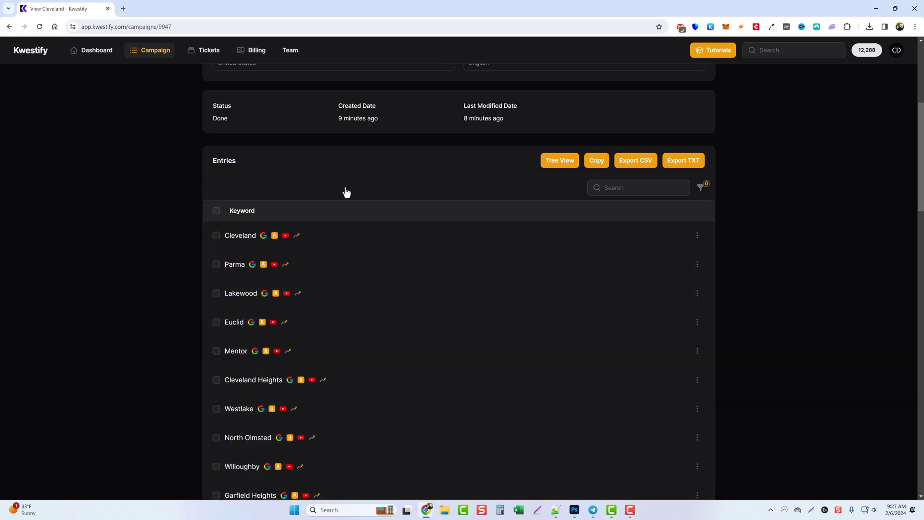
left_click(157, 54)
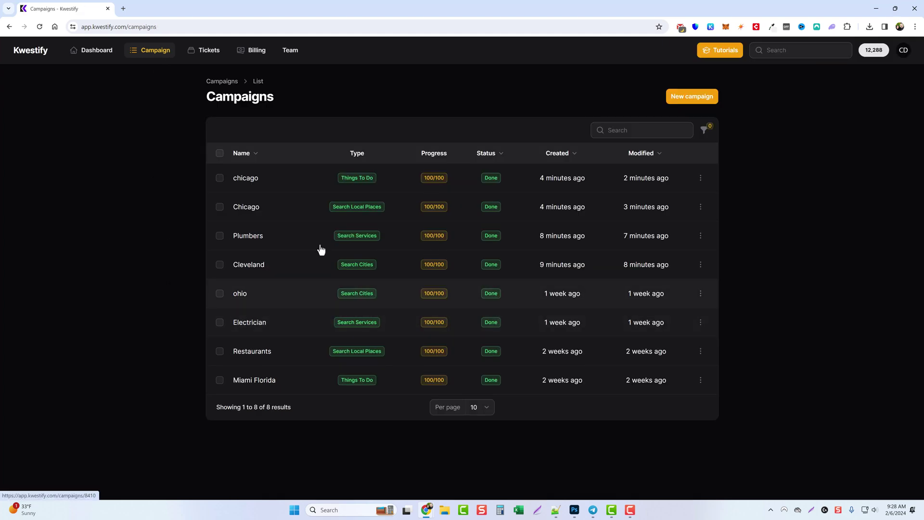
Step: Start a new Keyword Combiner campaign and paste the 50 Cleveland-area cities as its keywords
left_click(679, 105)
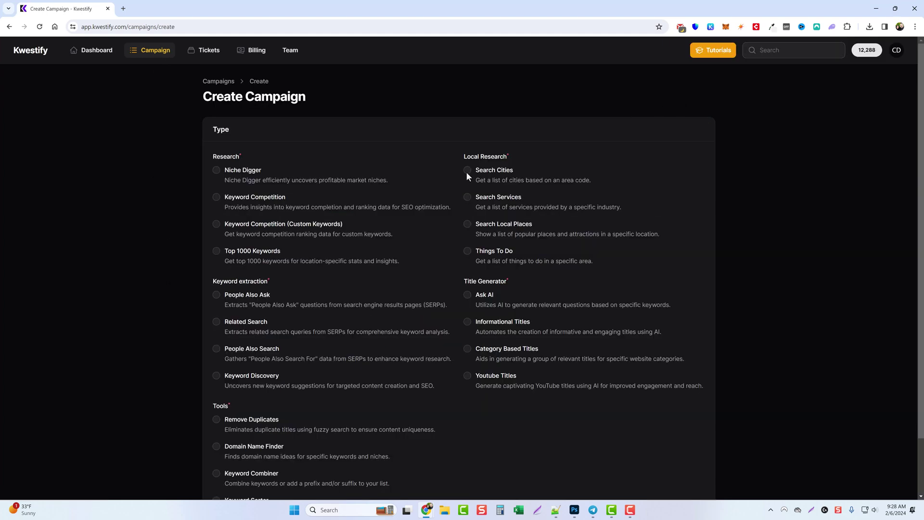
scroll(330, 325, "down", 2)
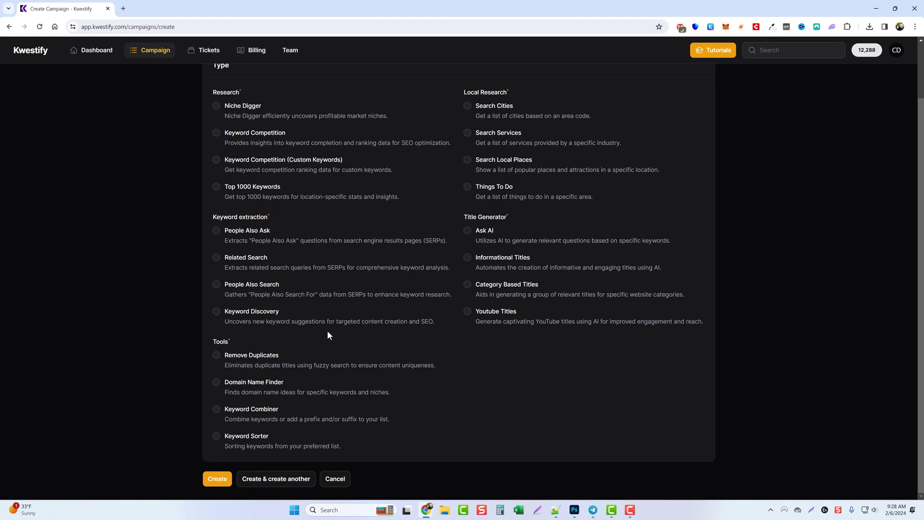
left_click(216, 409)
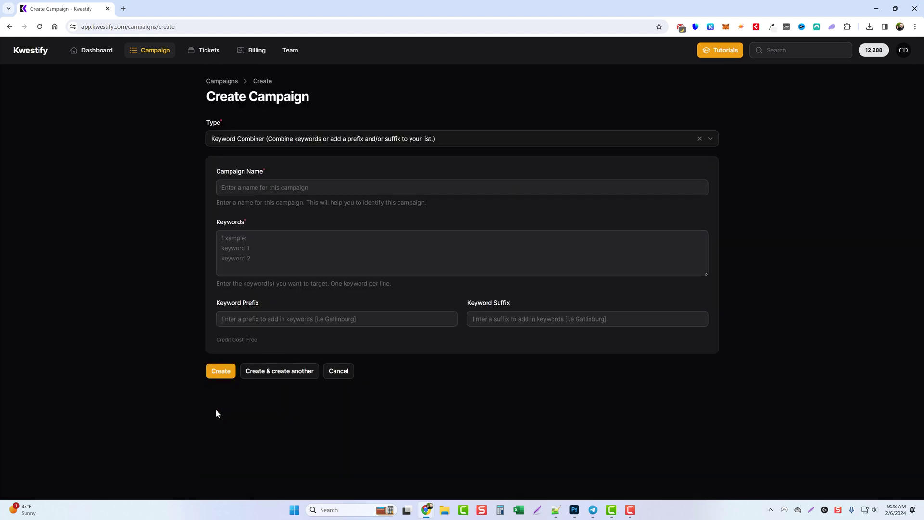
left_click(235, 238)
right_click(235, 238)
left_click(270, 321)
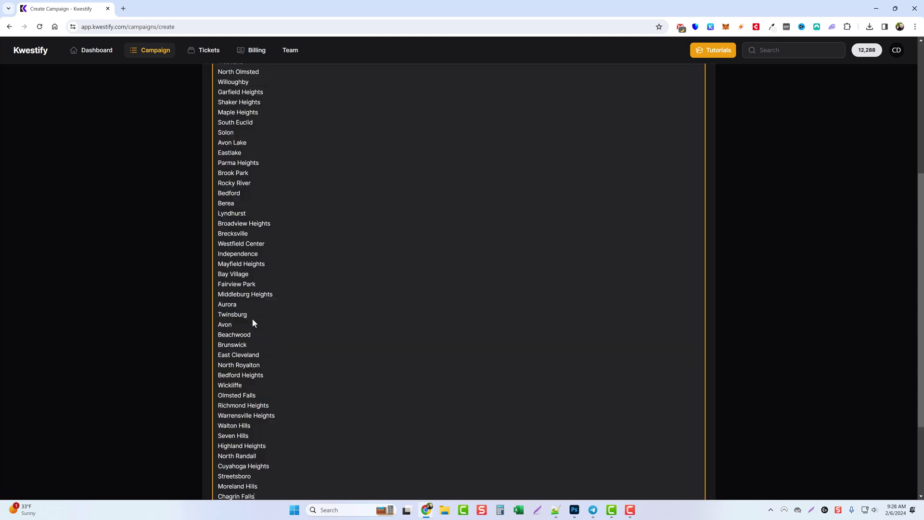
scroll(214, 264, "up", 4)
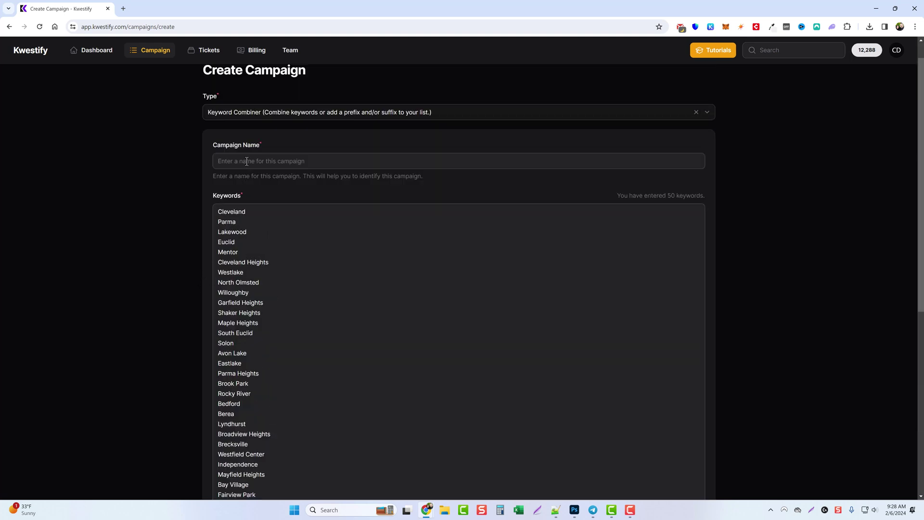
scroll(342, 322, "down", 6)
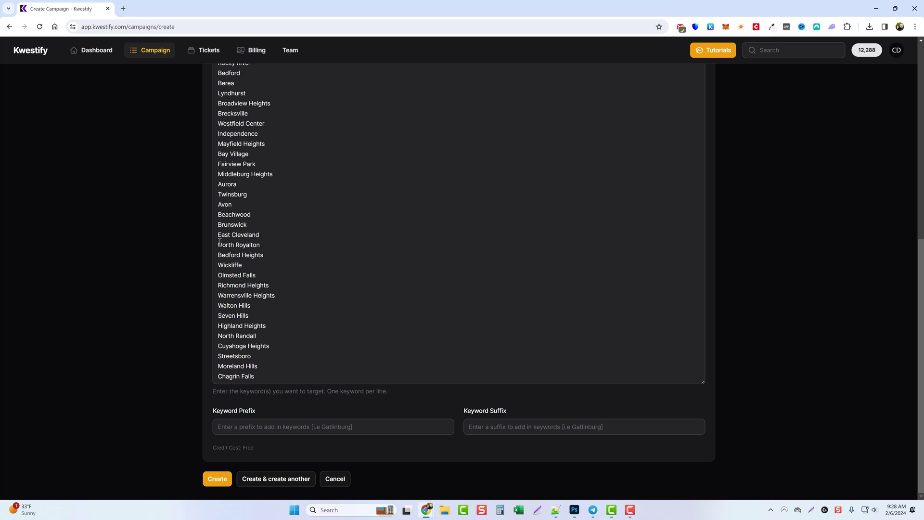
Step: Set prefix 'Best' and suffix 'Plumber', then create the campaign
left_click(278, 426)
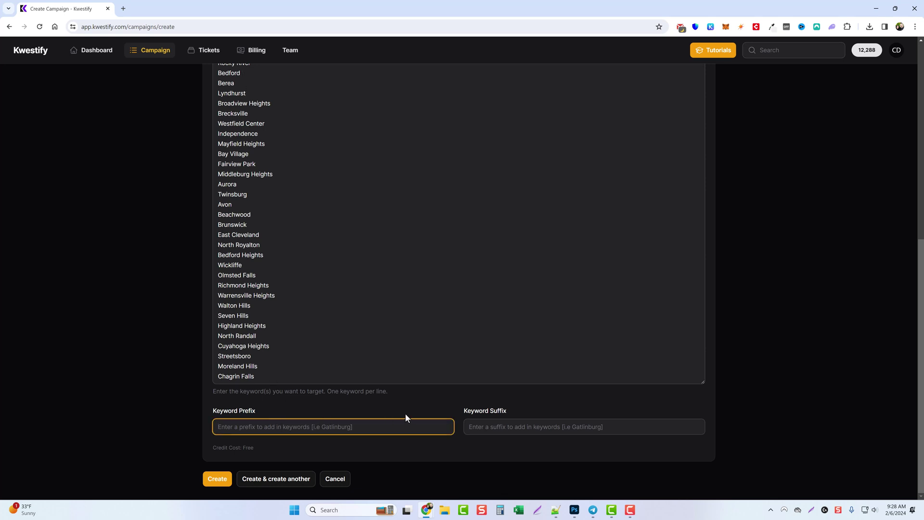
type("Best")
left_click(482, 426)
type("Plumber")
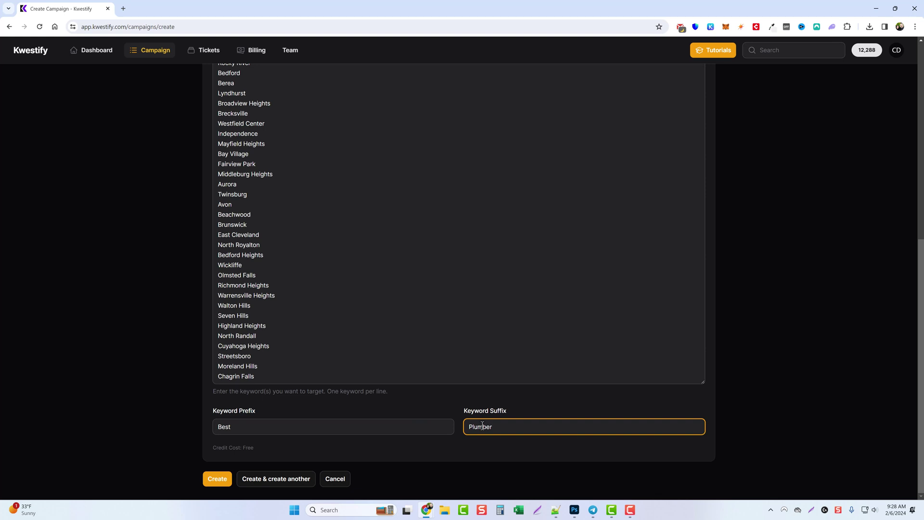
left_click(216, 479)
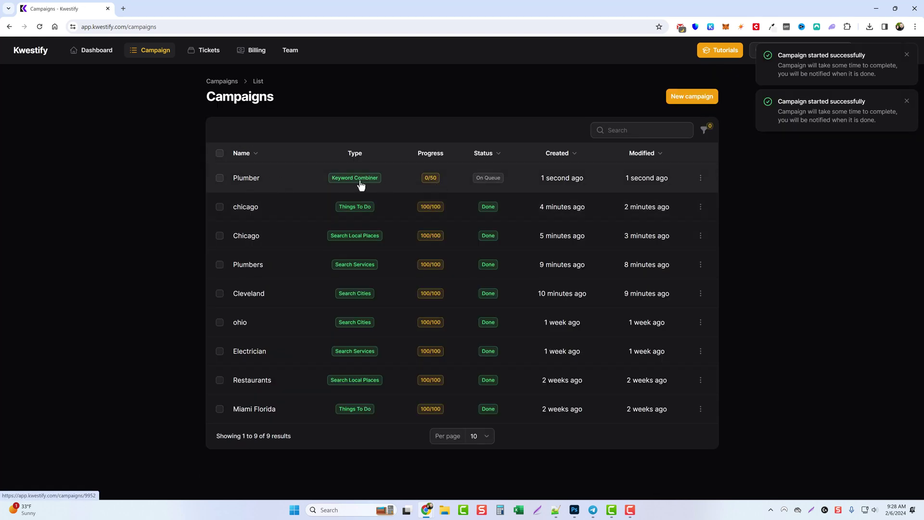
Step: Open the Plumber campaign and review its entries, such as 'Best Aurora Plumber'
left_click(247, 184)
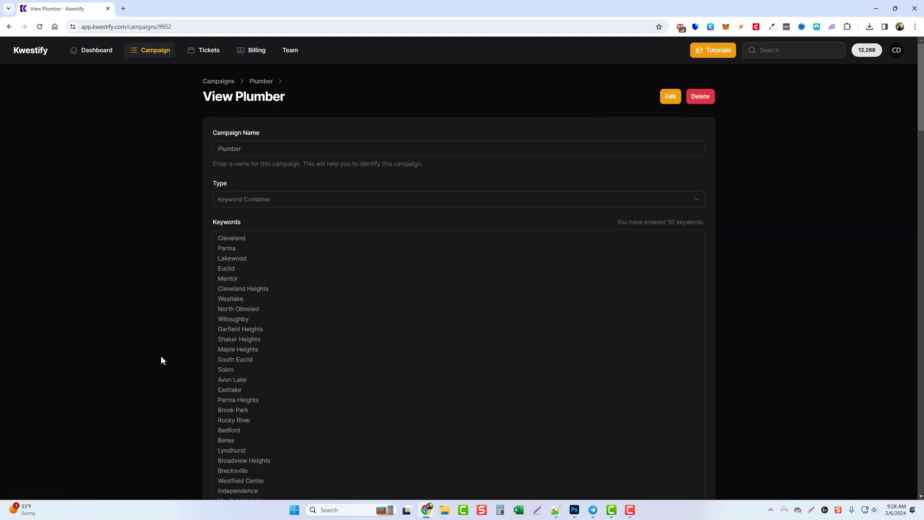
scroll(166, 363, "down", 4)
scroll(170, 361, "down", 10)
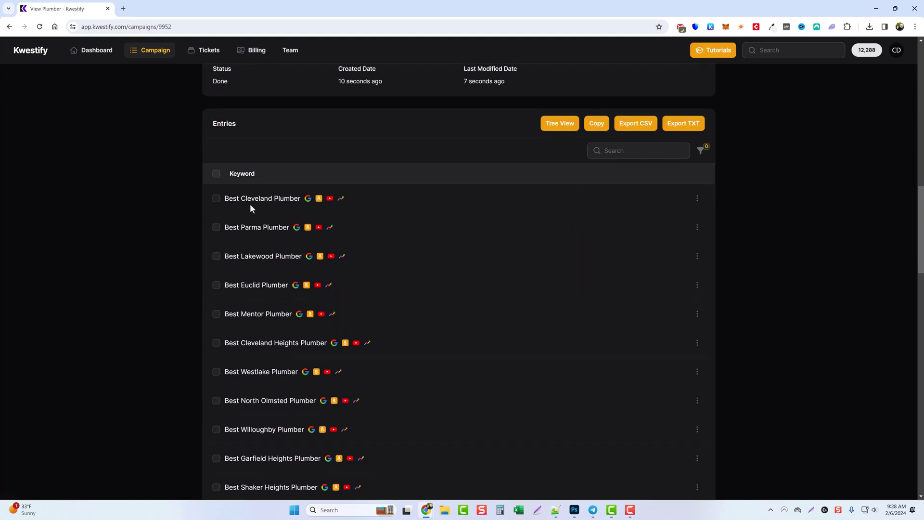
scroll(265, 298, "down", 3)
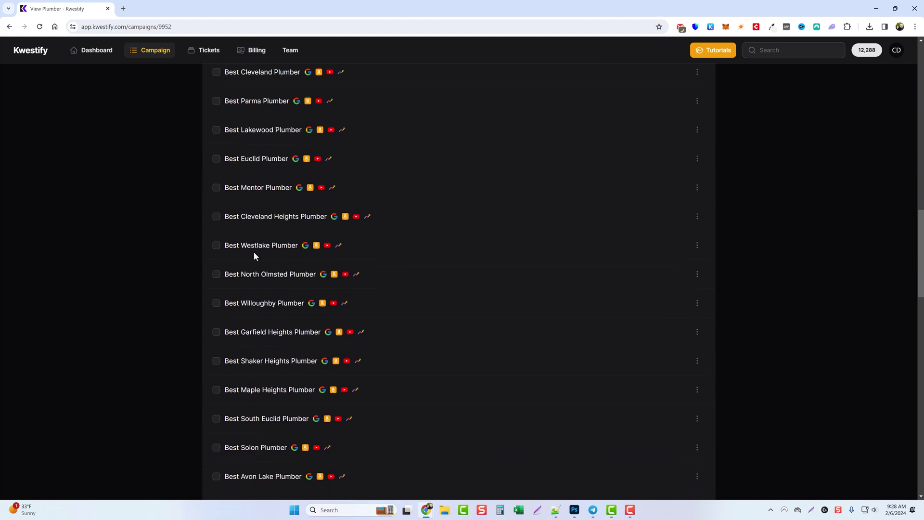
scroll(275, 304, "down", 3)
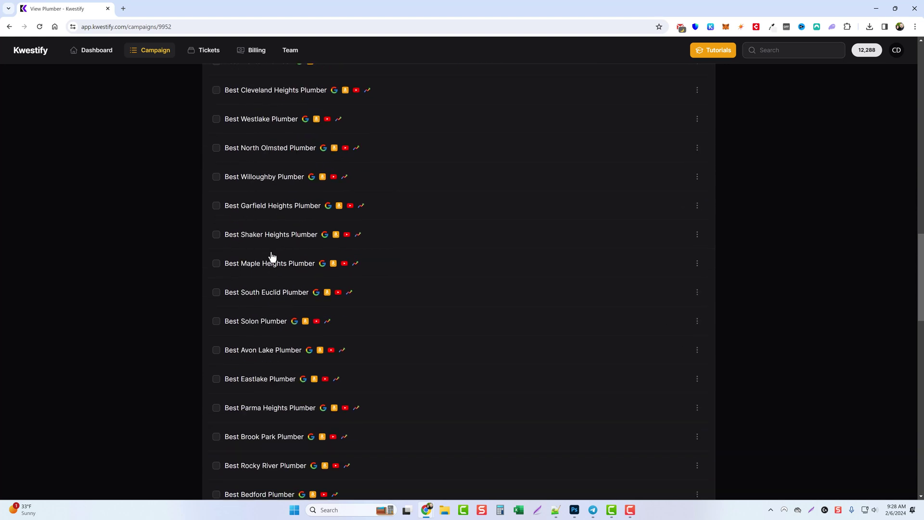
scroll(268, 330, "down", 7)
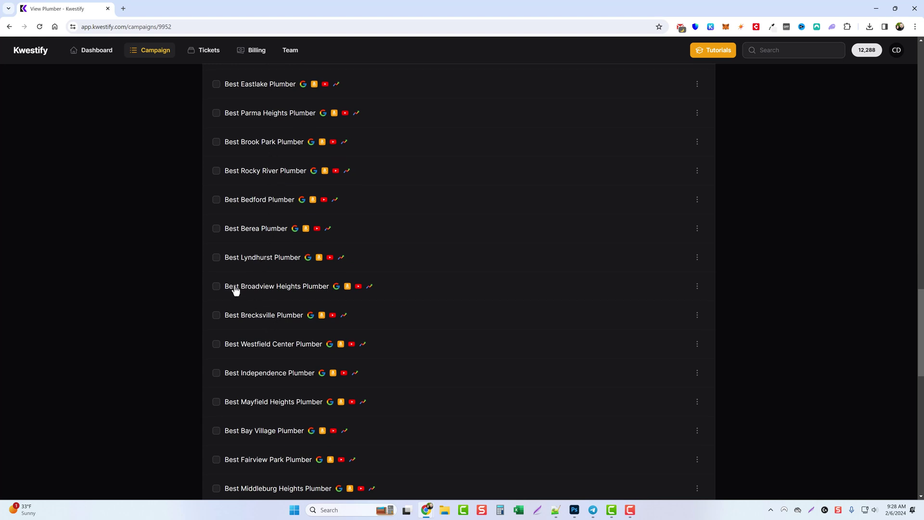
scroll(264, 366, "down", 3)
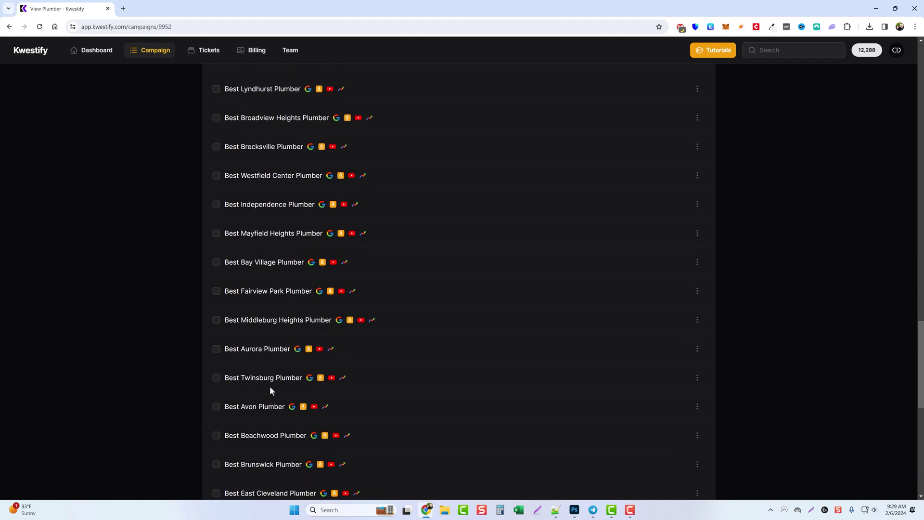
scroll(289, 385, "up", 15)
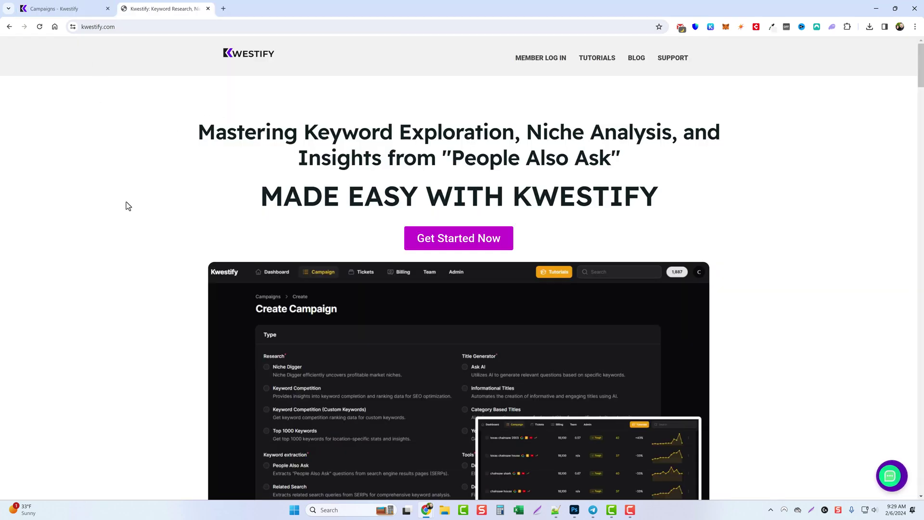
scroll(112, 255, "down", 7)
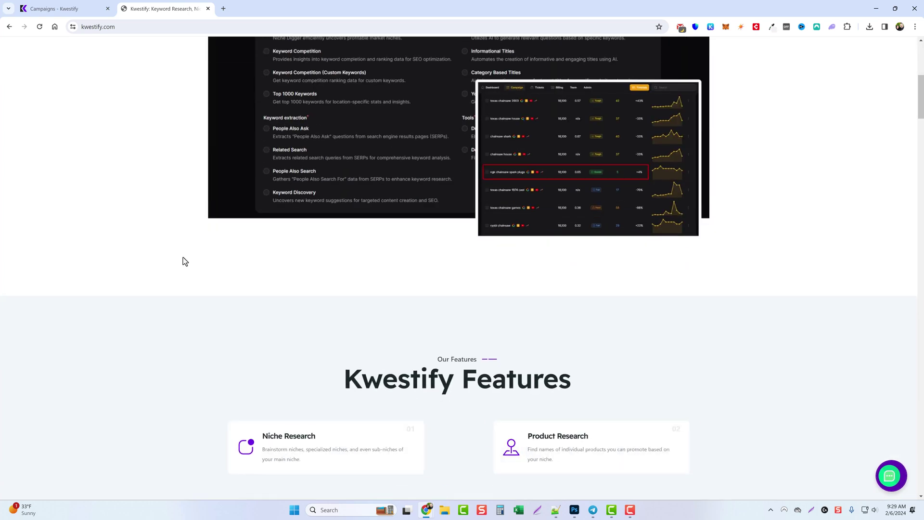
scroll(161, 255, "down", 5)
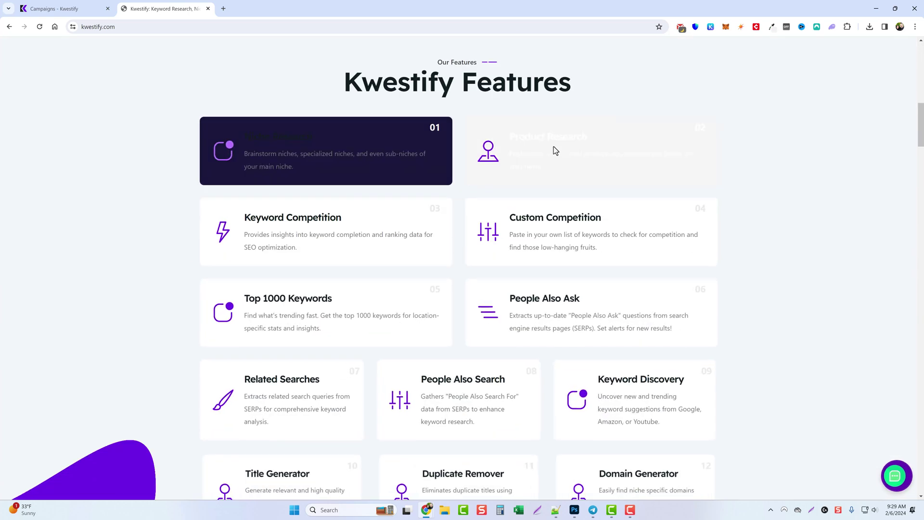
scroll(214, 282, "down", 10)
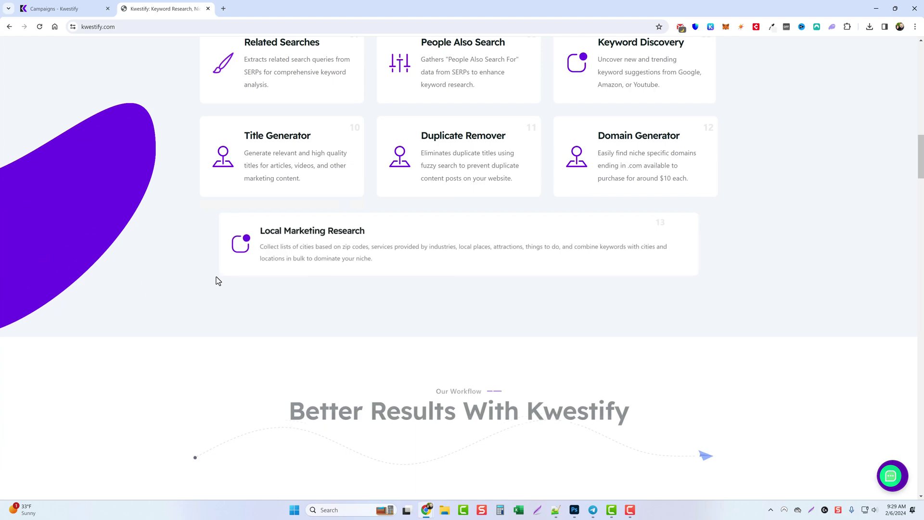
scroll(220, 279, "down", 6)
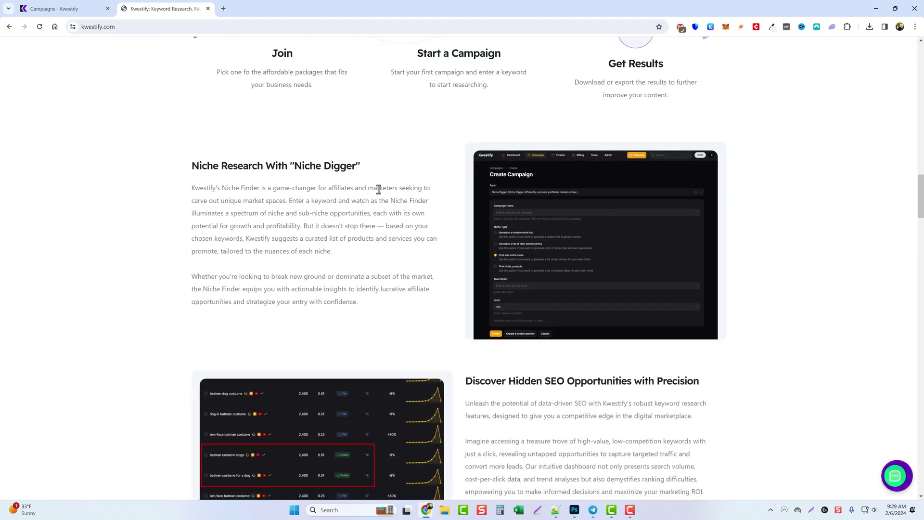
scroll(447, 283, "down", 10)
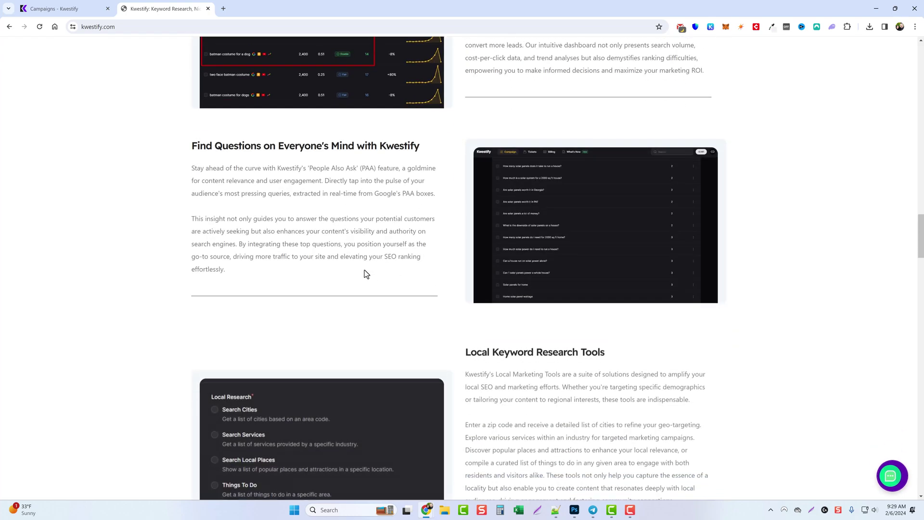
scroll(168, 253, "down", 12)
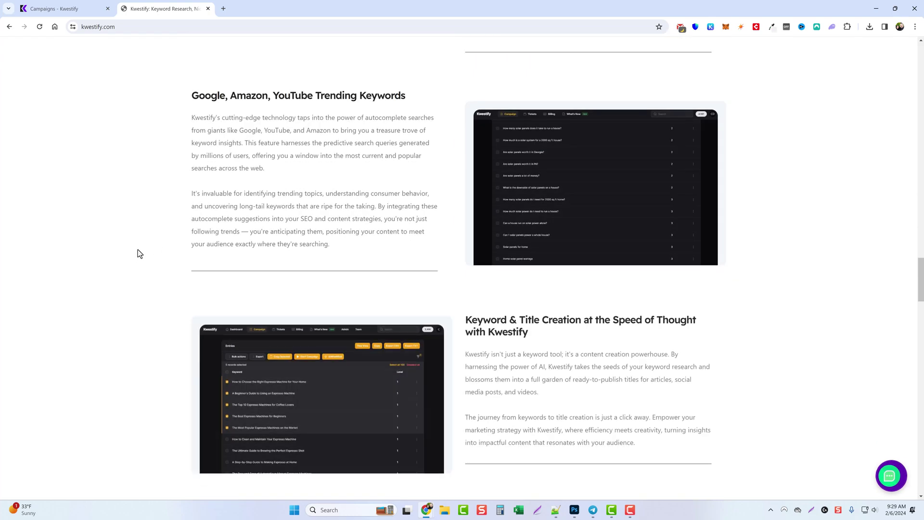
scroll(140, 264, "down", 6)
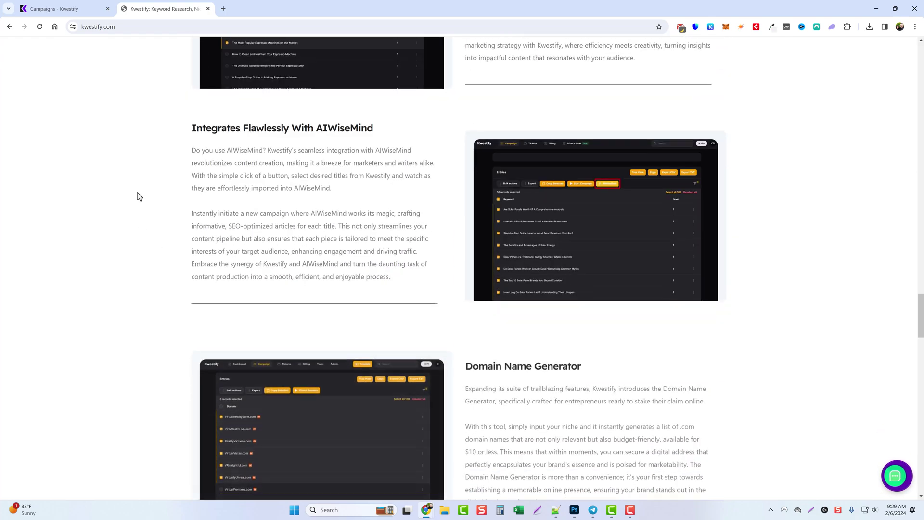
key("Home")
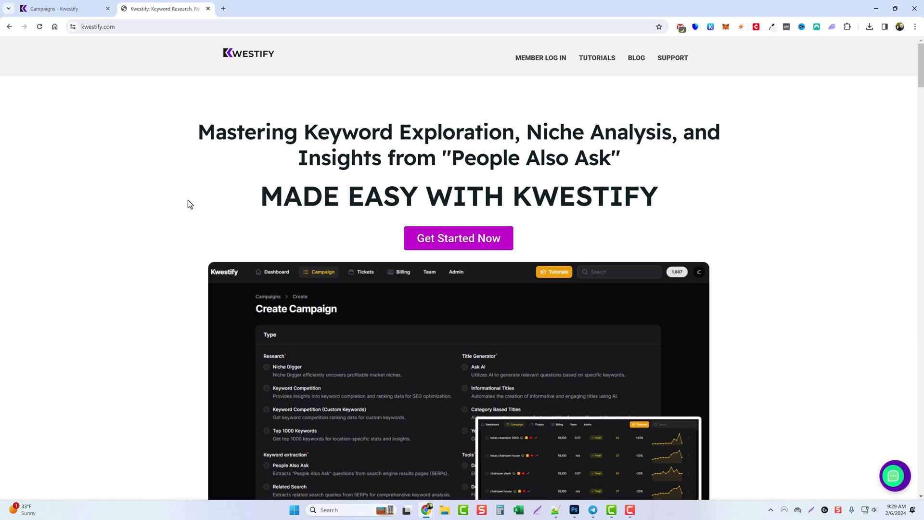